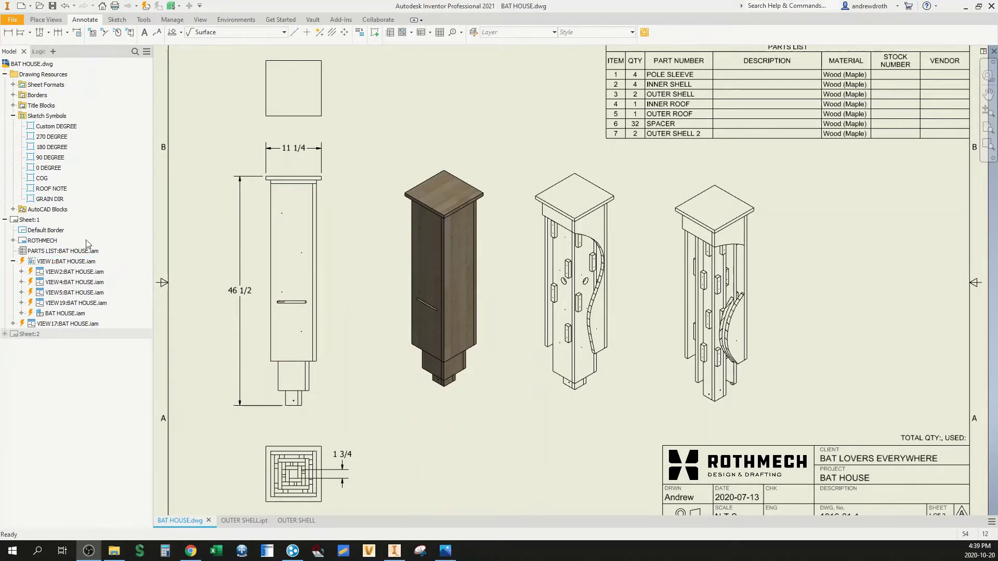
# Place the COG sketch symbol on the front view of the bat house, between its upper and lower ends
pyautogui.rightClick(61, 317)
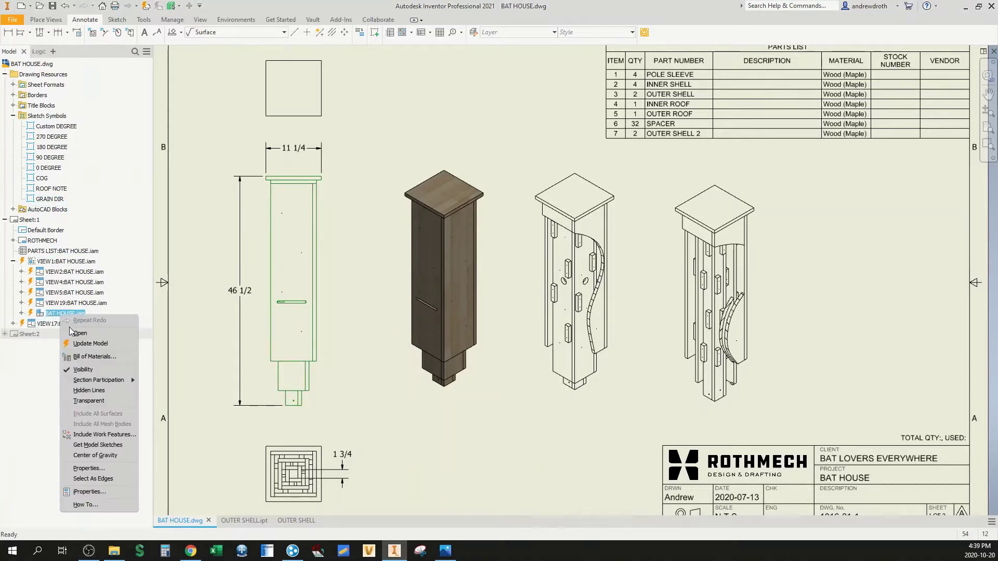
pyautogui.click(113, 449)
pyautogui.moveTo(54, 190); pyautogui.dragTo(294, 273)
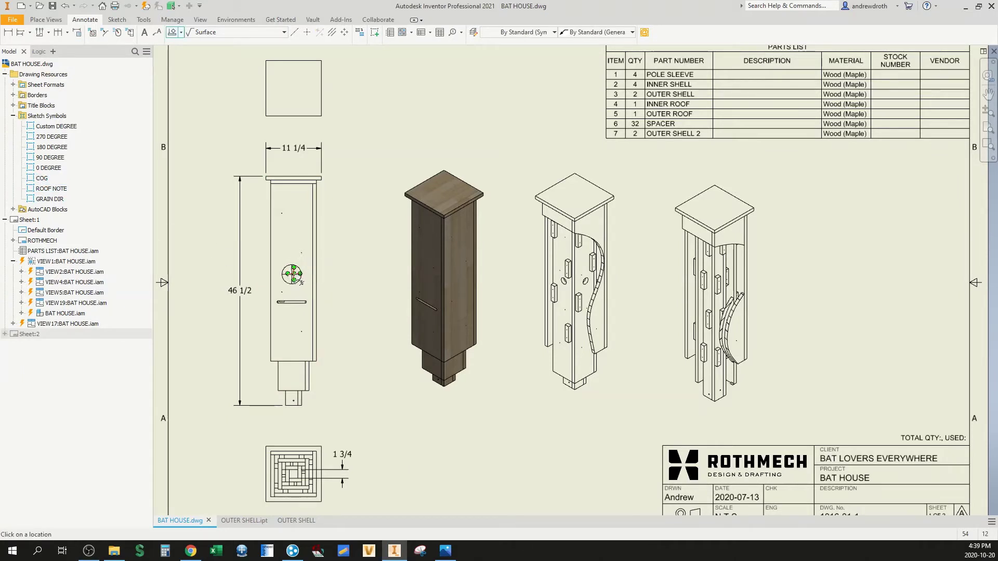
pyautogui.click(294, 273)
pyautogui.press('Escape')
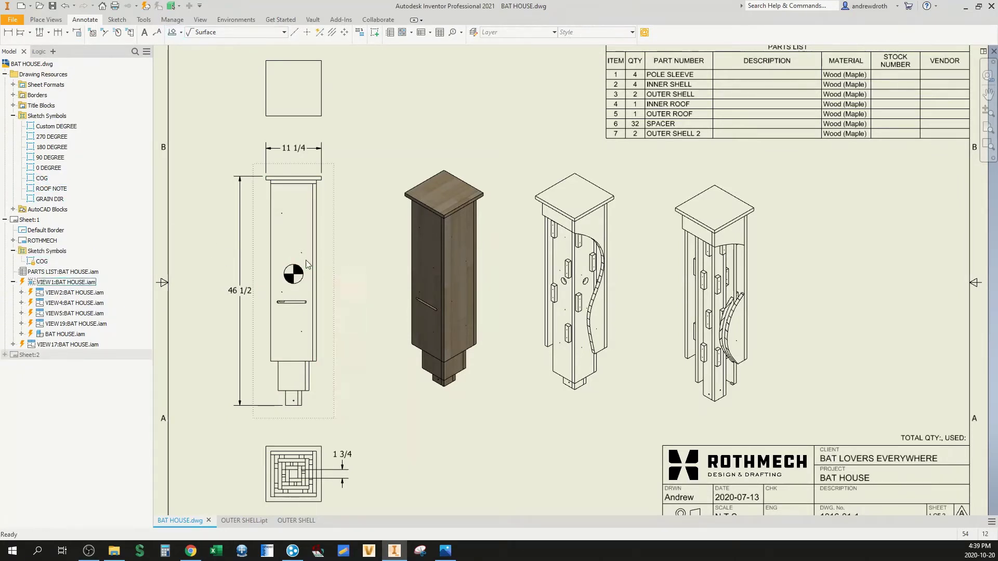
# Place the ROOF NOTE sketch symbol just above the roof of the shaded isometric view
pyautogui.doubleClick(51, 189)
pyautogui.click(470, 164)
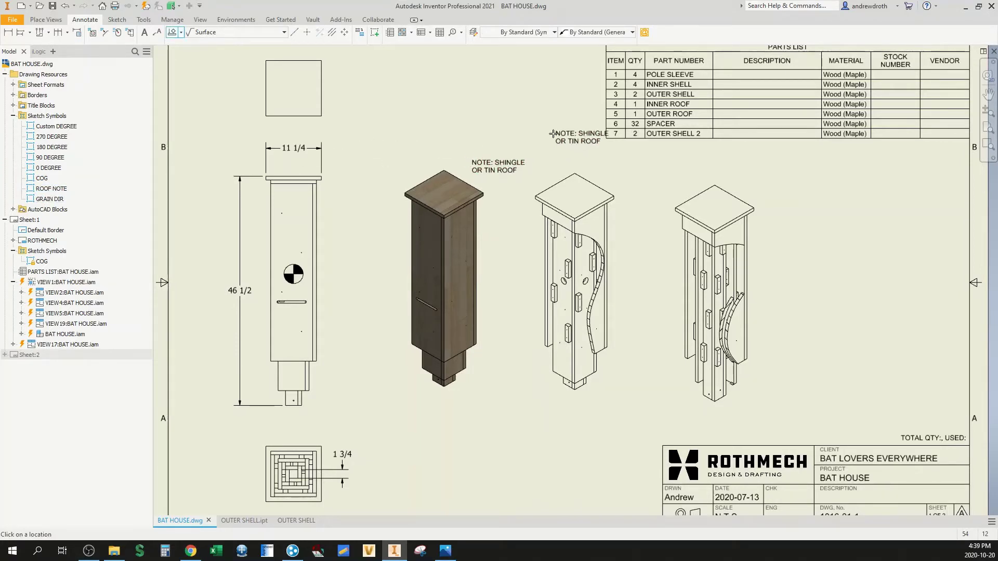
pyautogui.press('Escape')
# Place the GRAIN DIR sketch symbol on the upper part of the front view and on the square view above it
pyautogui.click(50, 200)
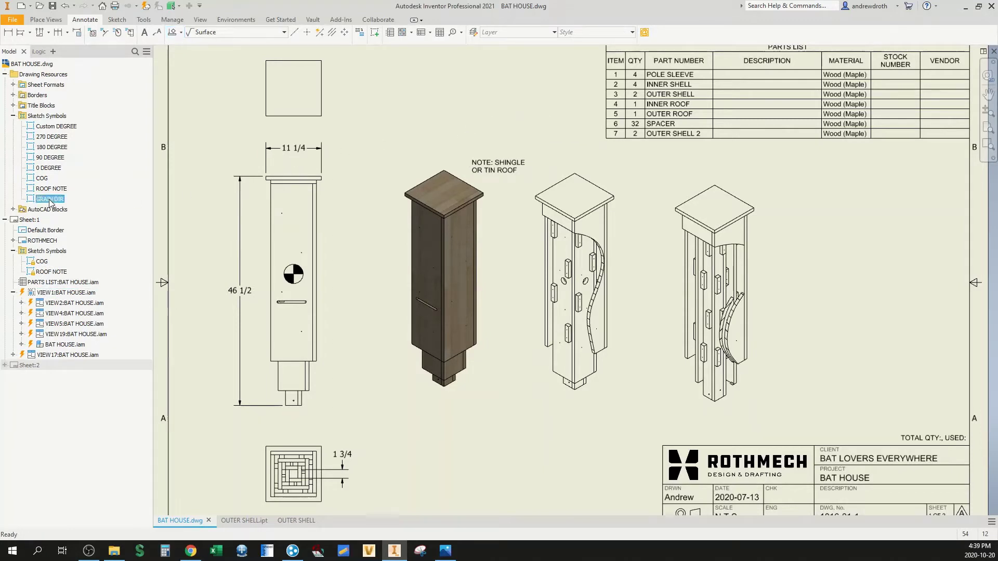
pyautogui.doubleClick(50, 200)
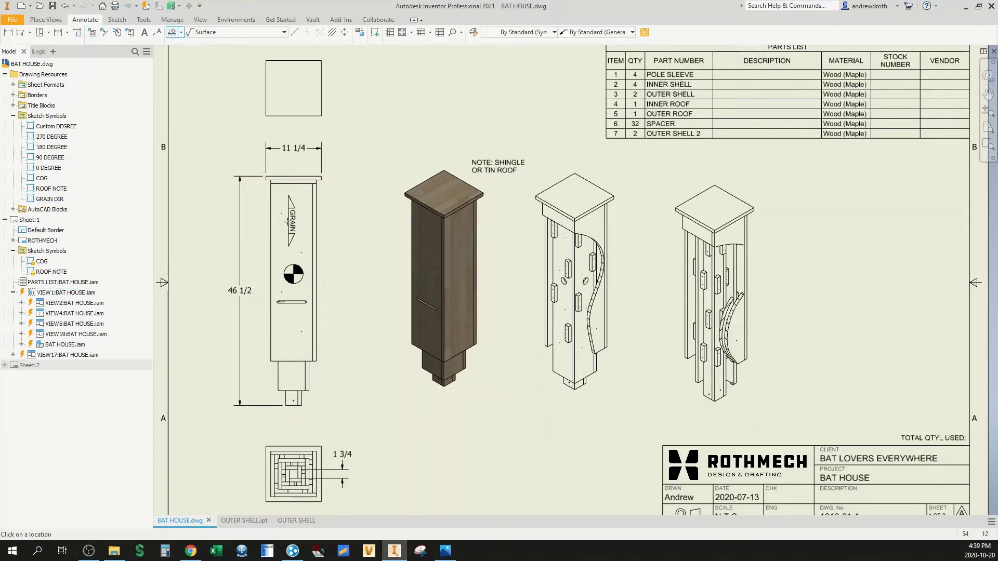
pyautogui.click(288, 221)
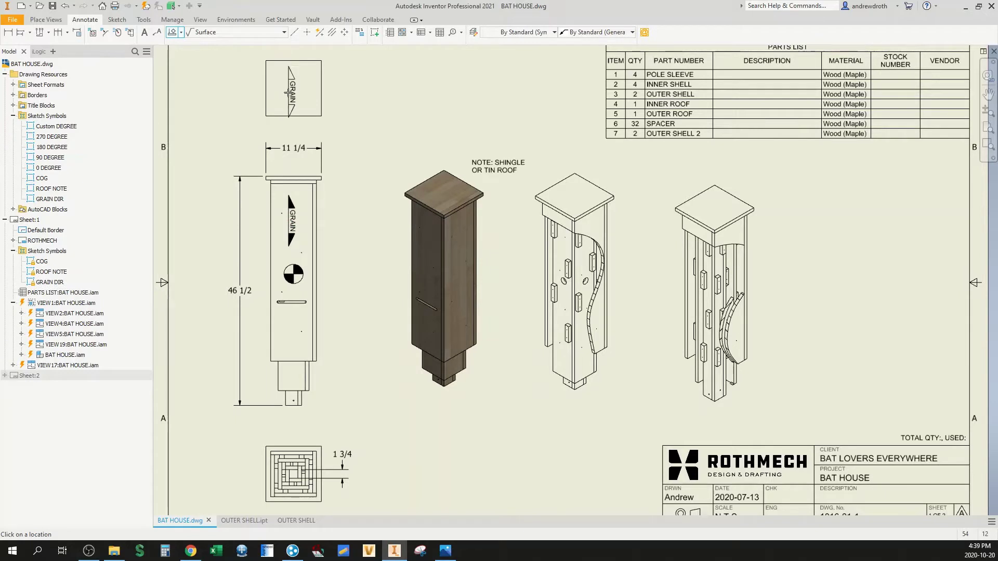
pyautogui.click(290, 90)
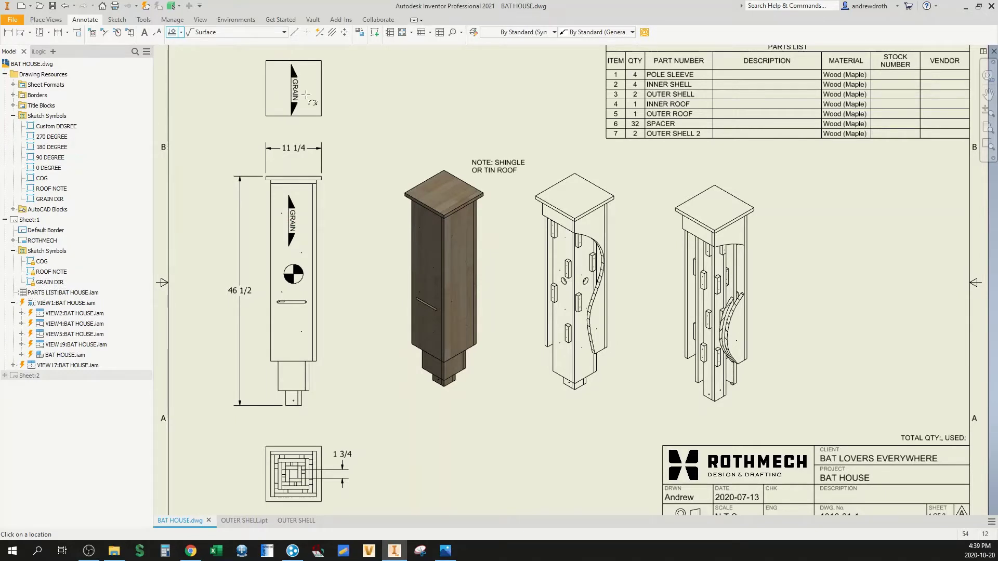
pyautogui.press('Escape')
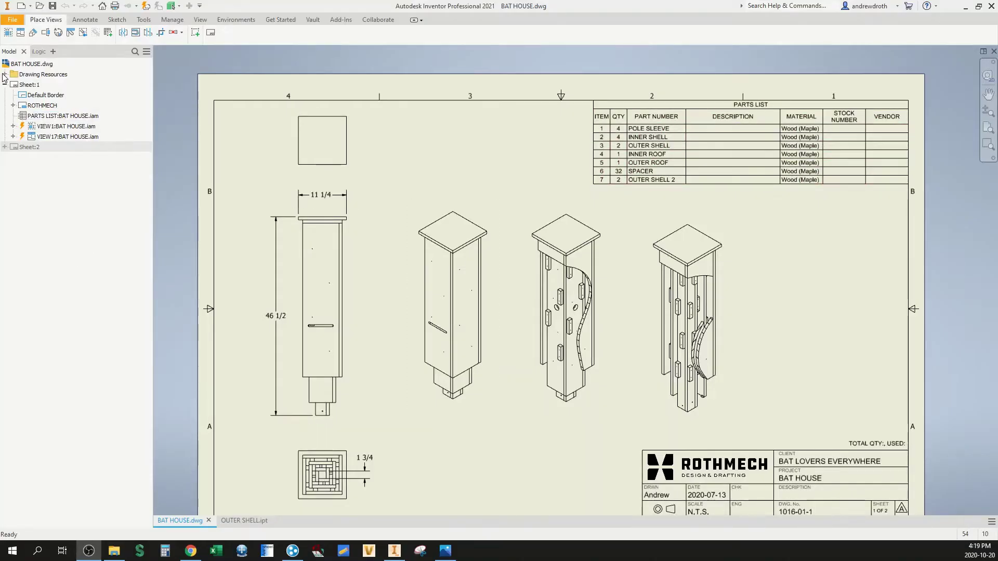
# Start defining a new sketch symbol in the drawing resources of BAT HOUSE.dwg
pyautogui.click(4, 74)
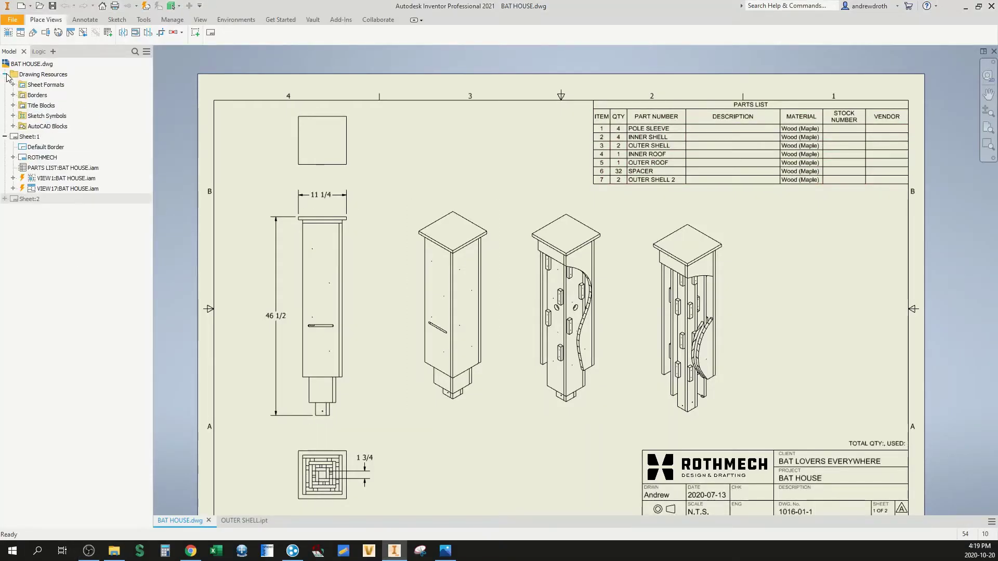
pyautogui.click(13, 116)
pyautogui.rightClick(57, 121)
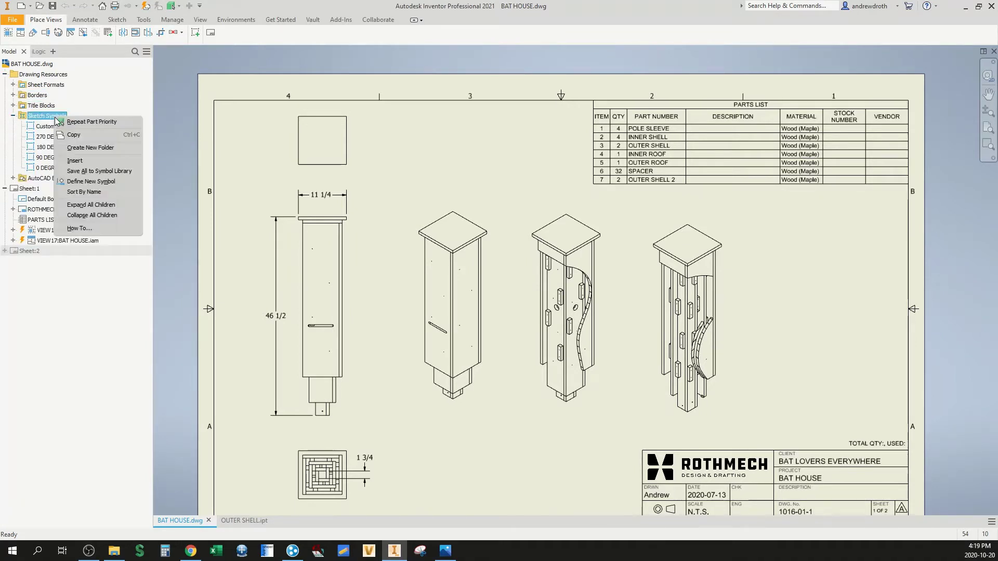
pyautogui.click(103, 181)
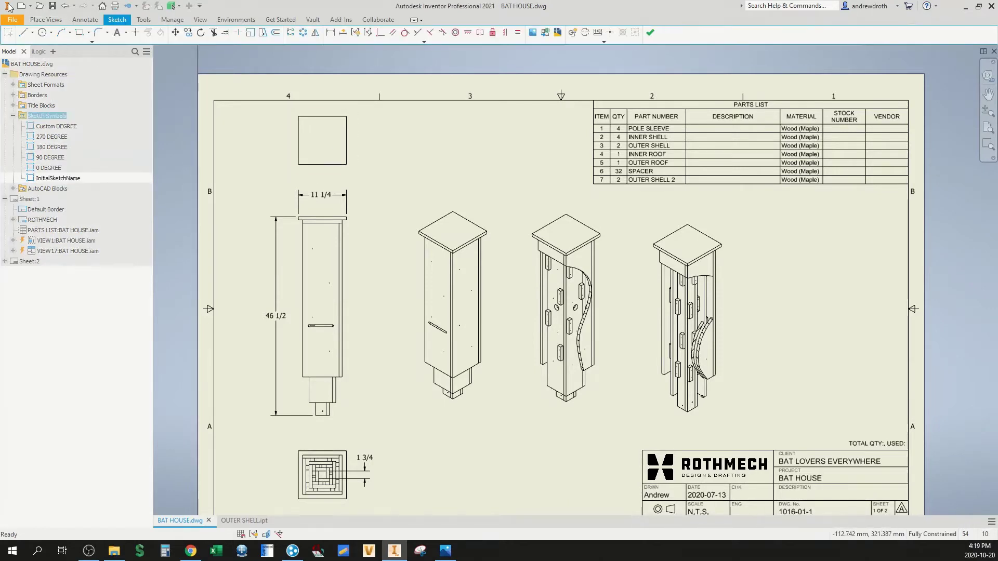
# Sketch a vertical line between the front and isometric views, with a triangular half arrowhead on its right side at the lower end
pyautogui.press('l')
pyautogui.scroll(3, 382, 271)
pyautogui.click(360, 204)
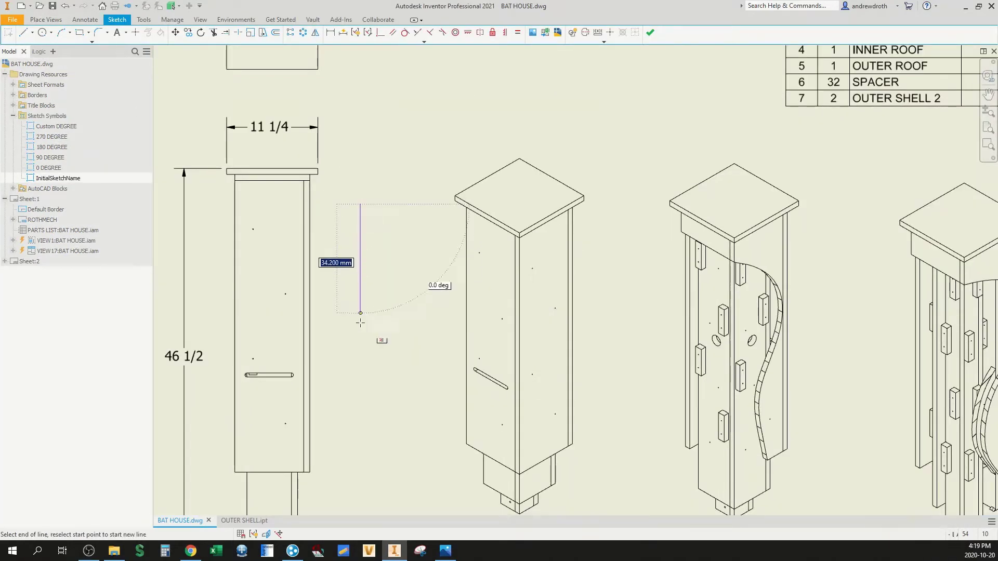
pyautogui.scroll(4, 361, 331)
pyautogui.click(360, 335)
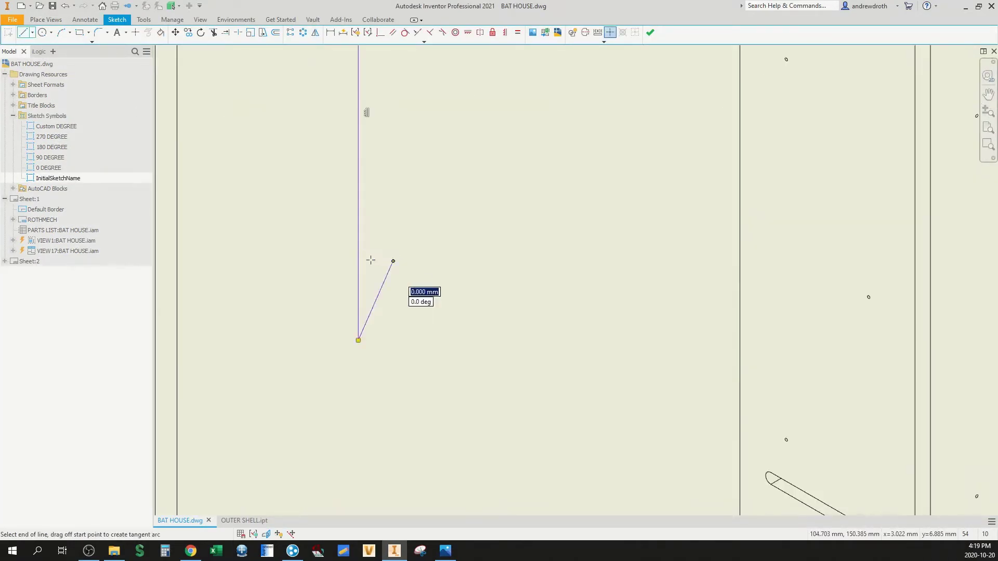
pyautogui.click(372, 308)
pyautogui.click(358, 262)
# Sketch a second triangular half arrowhead at the upper end of the vertical line, on the same side
pyautogui.moveTo(387, 87); pyautogui.dragTo(379, 251, button='middle')
pyautogui.click(350, 47)
pyautogui.click(409, 158)
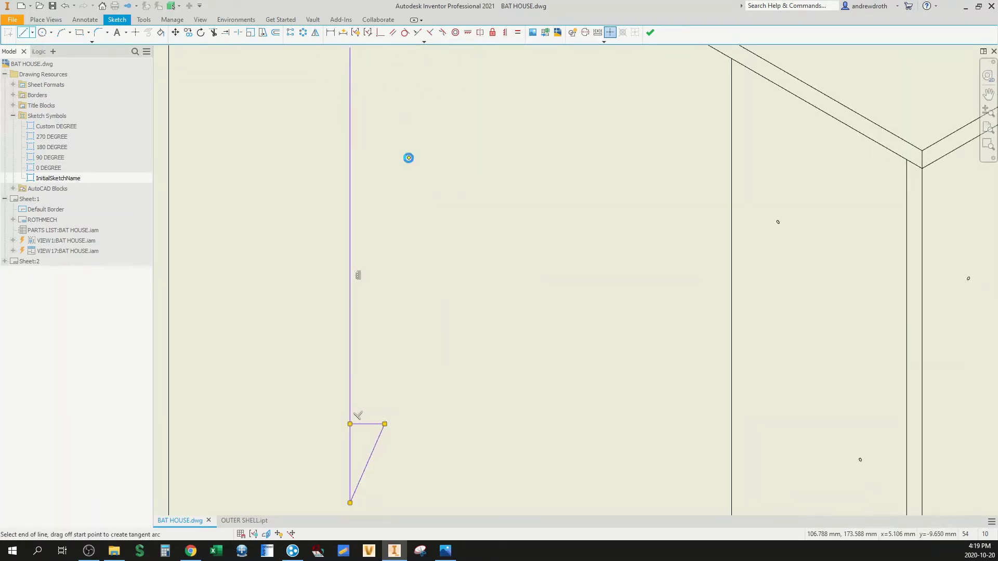
pyautogui.click(350, 157)
pyautogui.press('Escape')
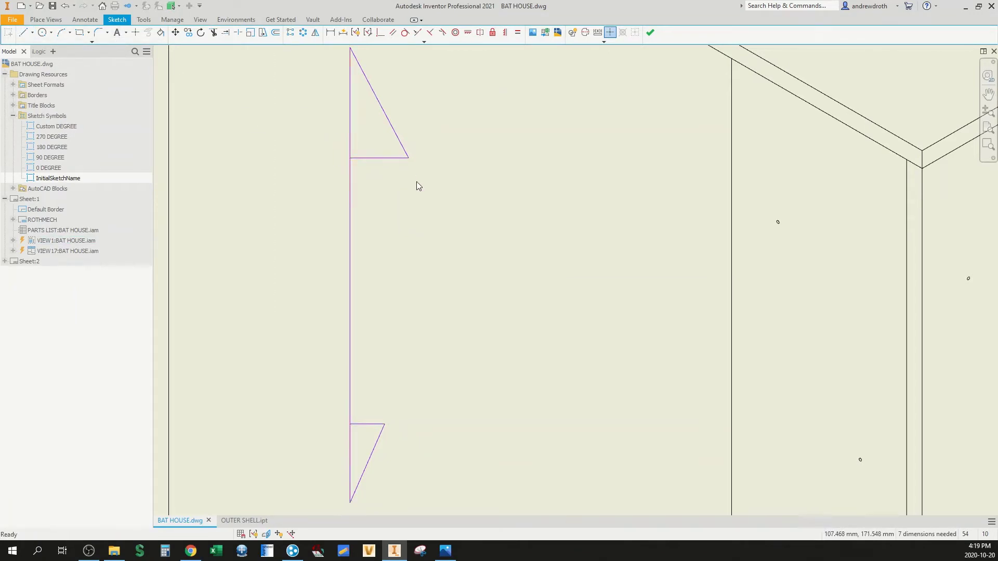
# Constrain the sloped edges of both half arrowheads equal to each other, and likewise their horizontal edges
pyautogui.press('=')
pyautogui.click(406, 150)
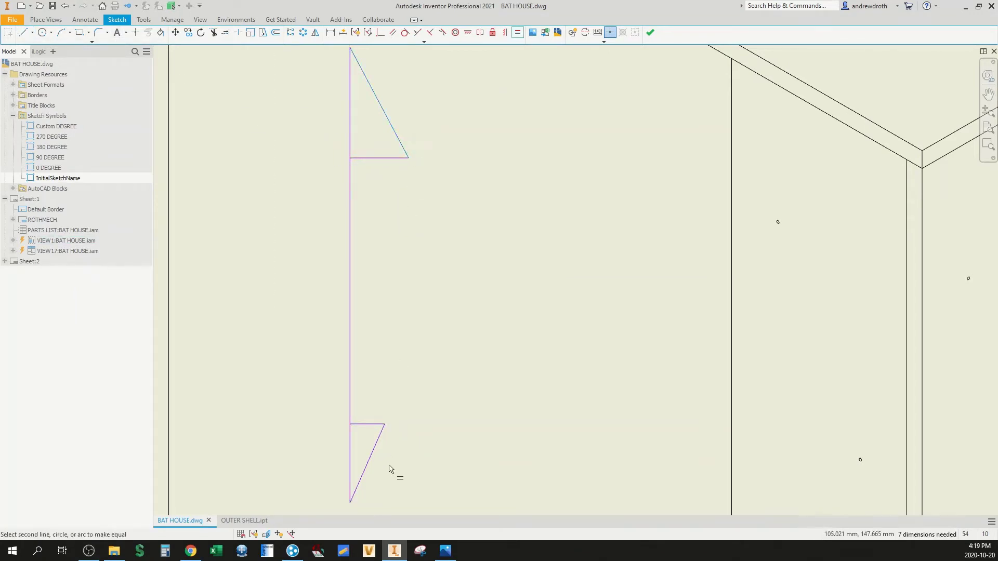
pyautogui.click(380, 432)
pyautogui.click(379, 425)
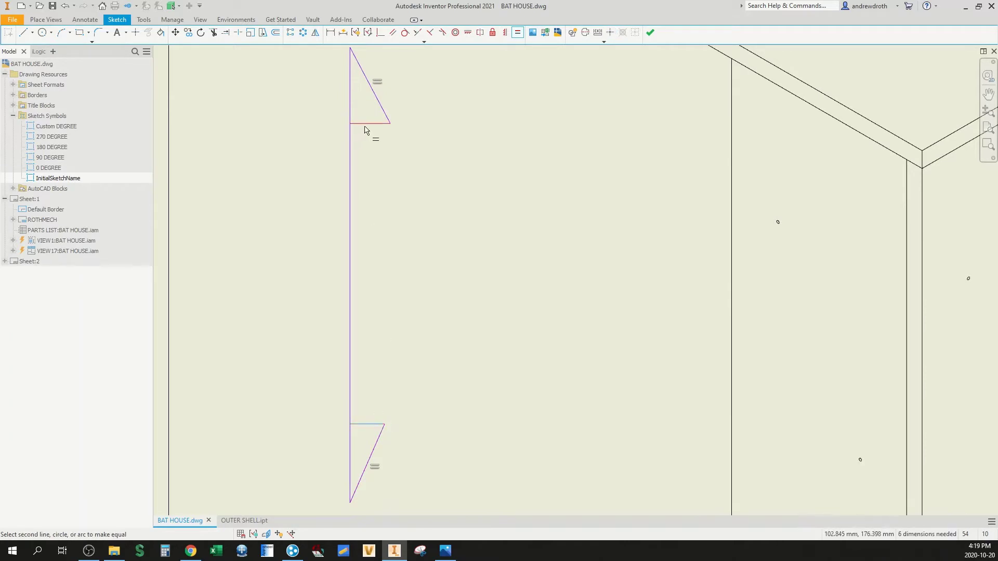
pyautogui.click(368, 124)
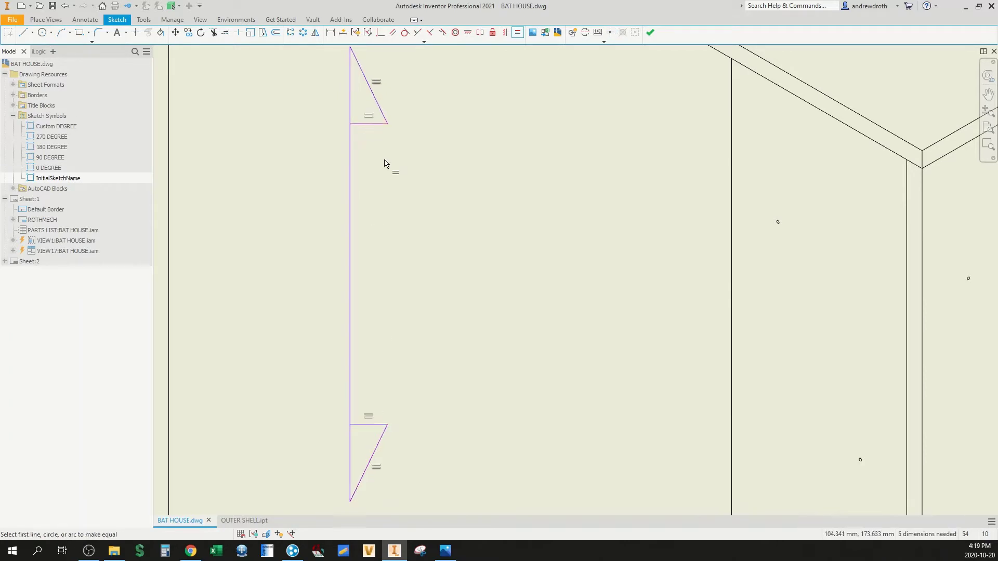
# Add the text GRAIN beside the vertical line, between the two half arrowheads
pyautogui.click(116, 32)
pyautogui.moveTo(395, 134); pyautogui.dragTo(507, 357)
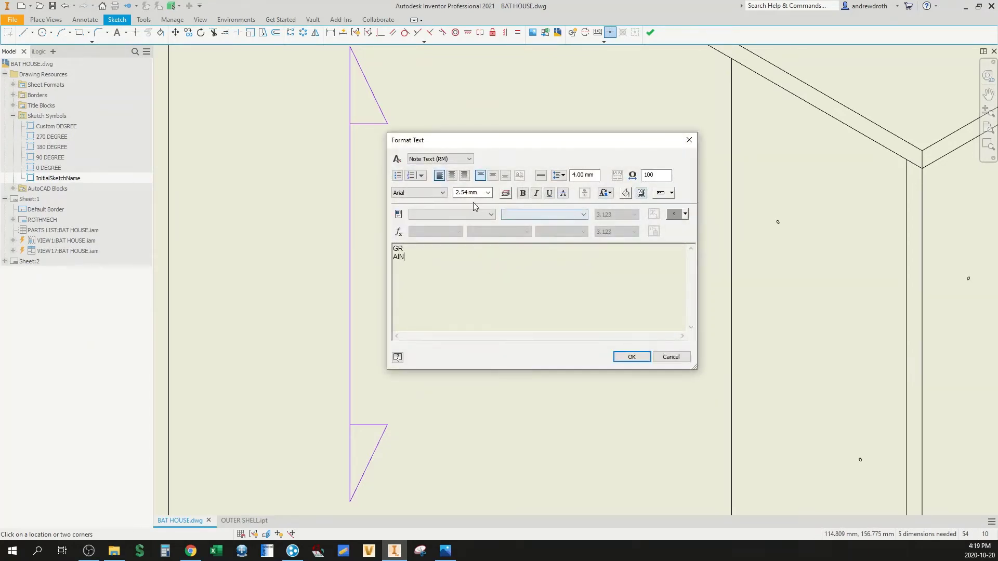
pyautogui.click(644, 359)
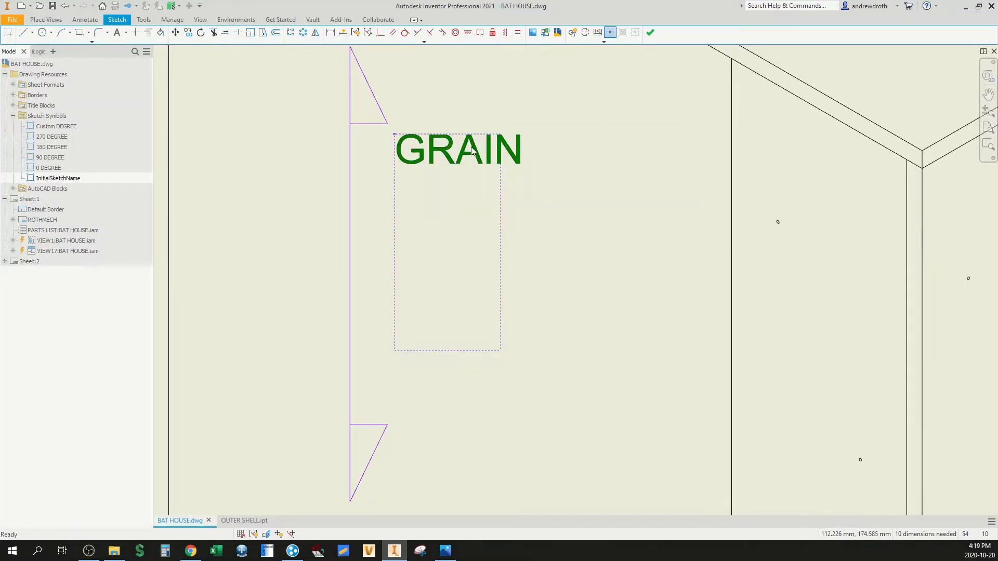
# Rotate the GRAIN text about a quarter turn clockwise around its text box's upper-left corner so it reads downward along the line
pyautogui.rightClick(472, 151)
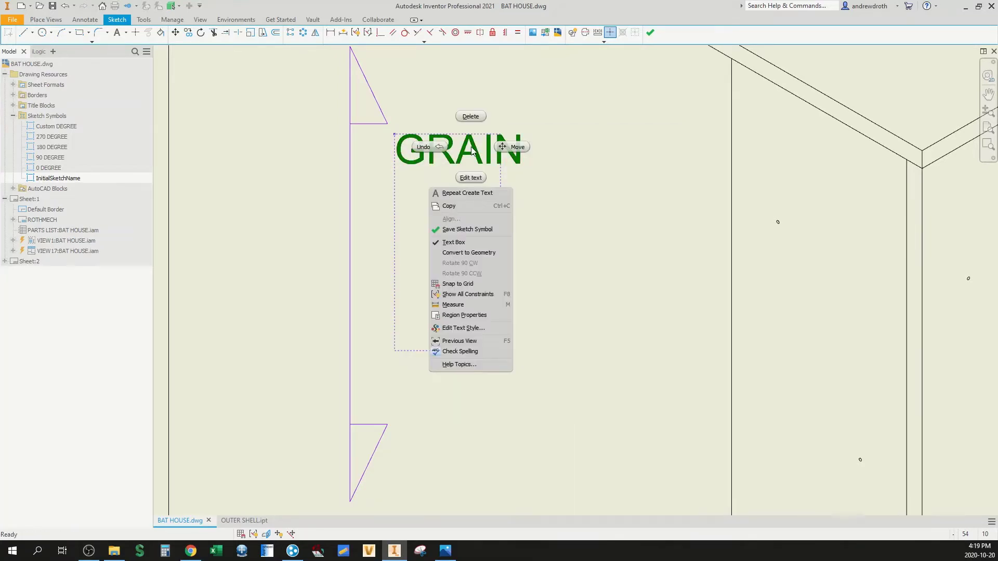
pyautogui.click(487, 252)
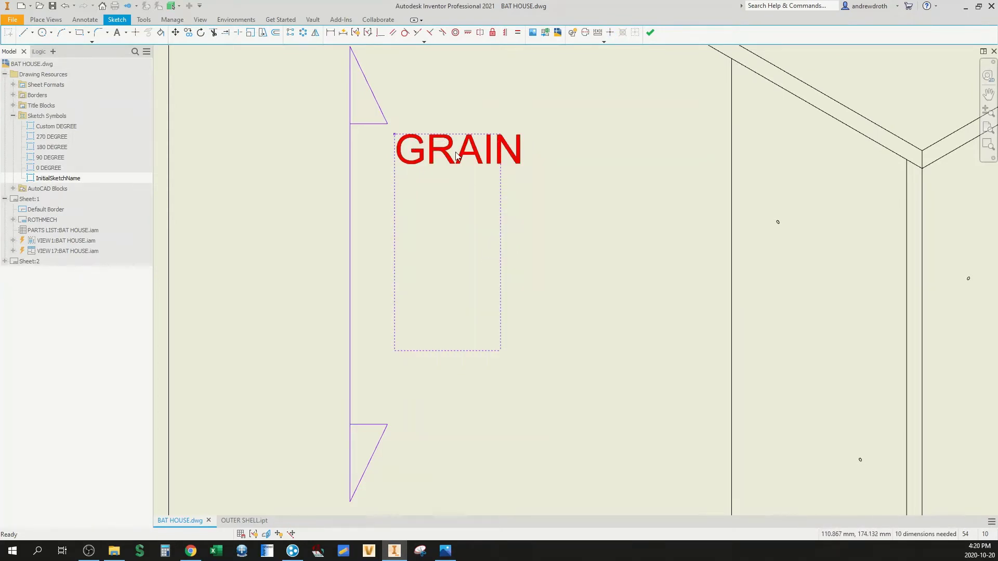
pyautogui.click(201, 33)
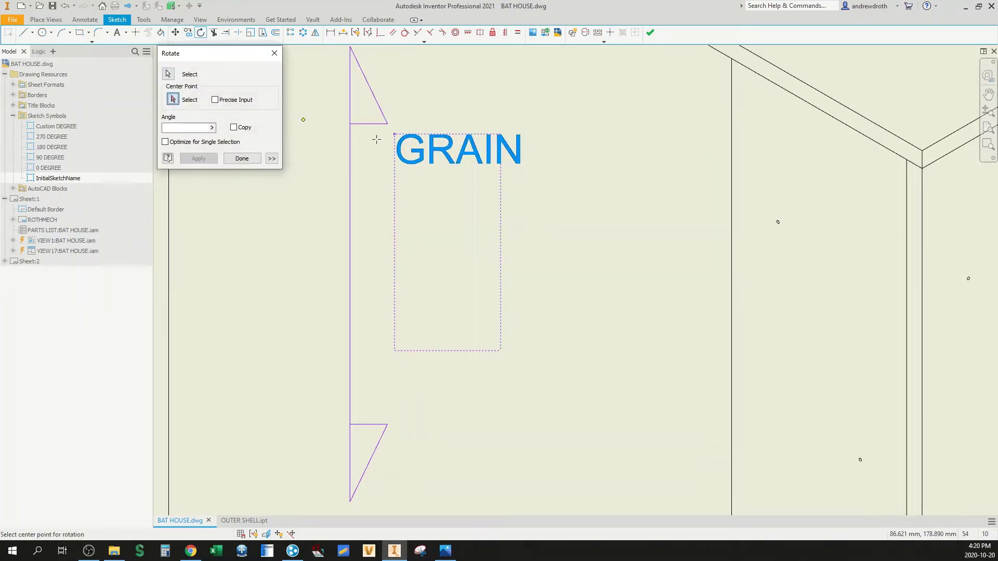
pyautogui.click(393, 133)
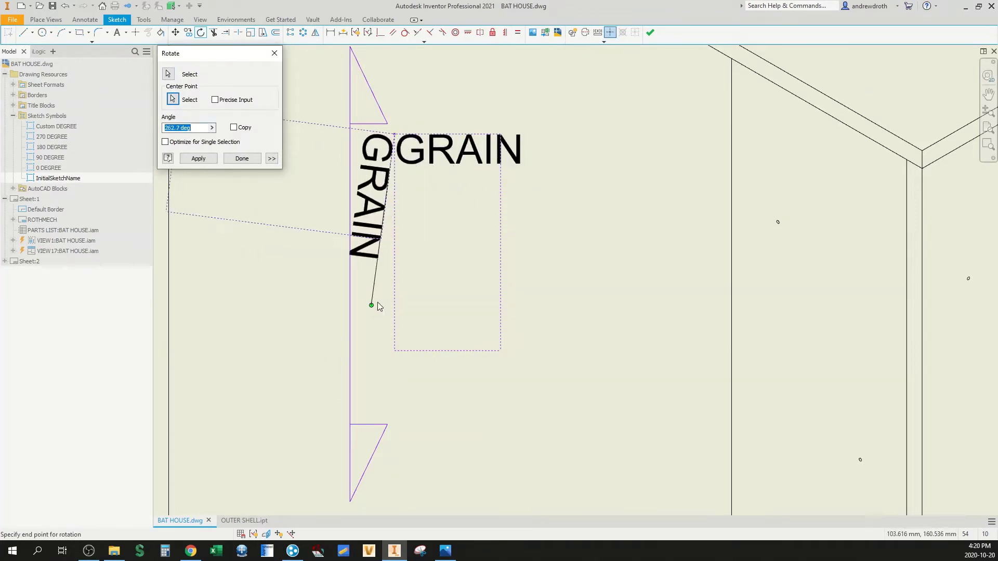
pyautogui.click(398, 302)
pyautogui.press('Escape')
# Make the upper and lower edges of the text box collinear with the horizontal edges of the two half arrowheads
pyautogui.moveTo(430, 212); pyautogui.dragTo(542, 223, button='middle')
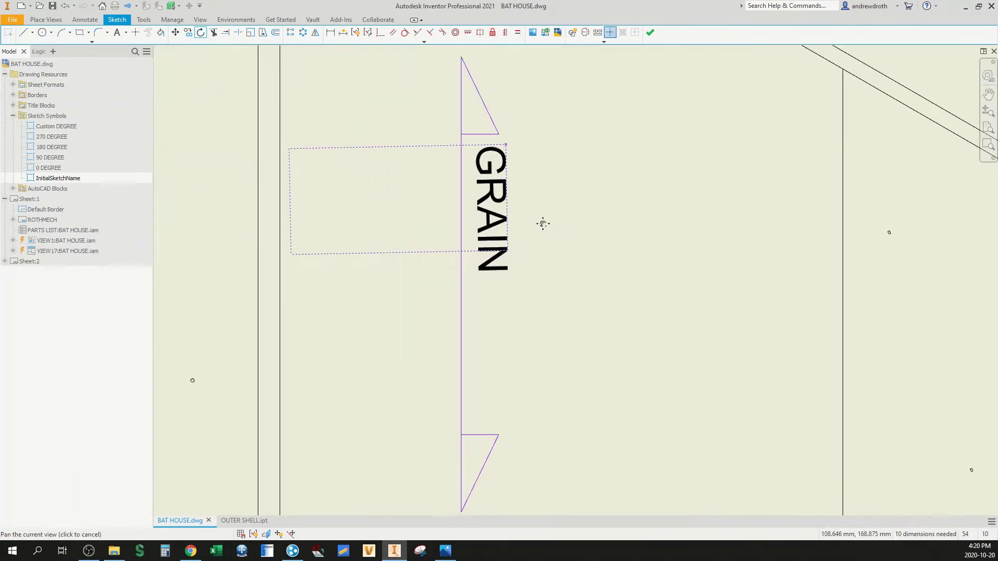
pyautogui.press('p')
pyautogui.click(416, 150)
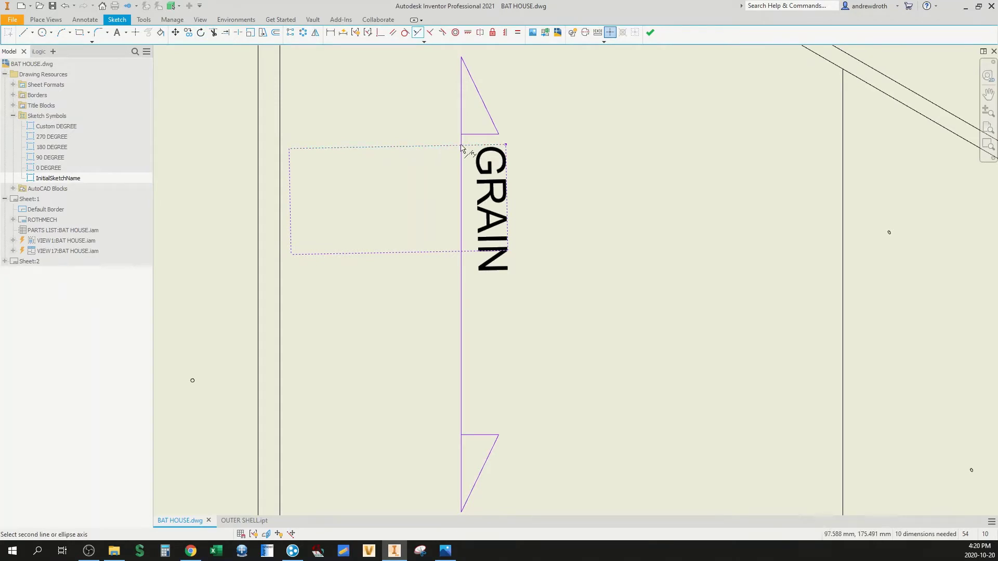
pyautogui.click(483, 135)
pyautogui.click(438, 240)
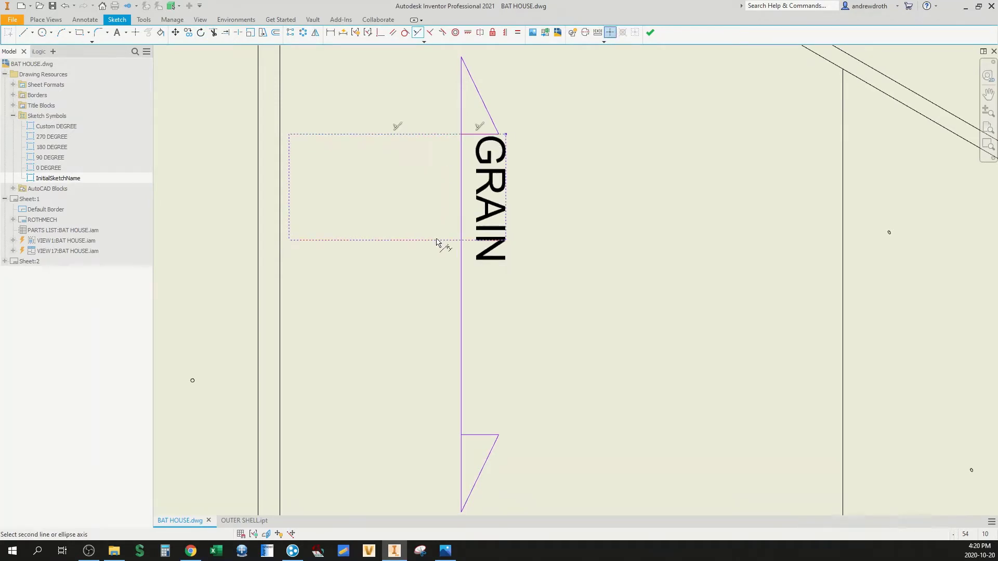
pyautogui.click(488, 437)
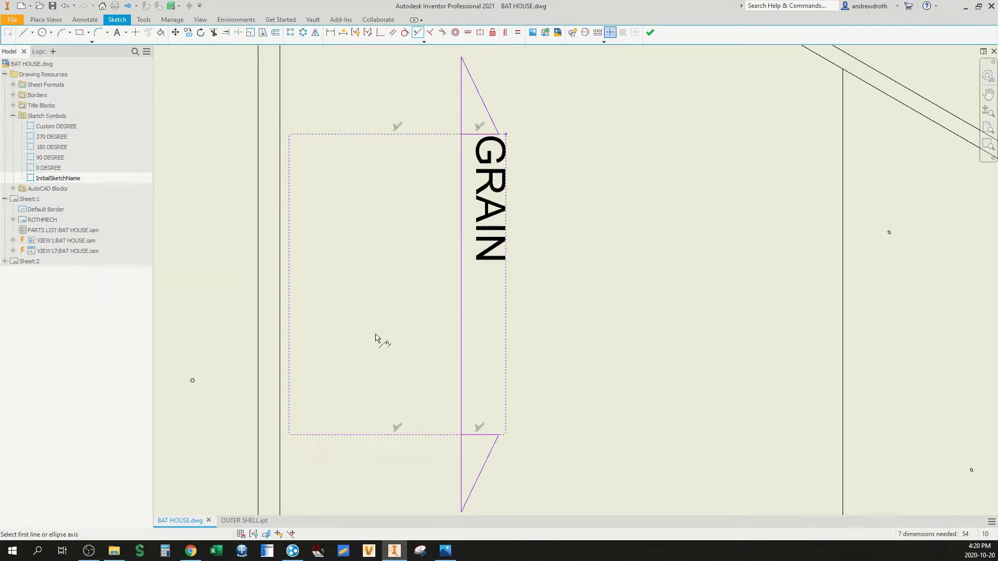
pyautogui.press('Escape')
# Pull the text box's outer edge in to the vertical line and dimension the gap between them as 0.5
pyautogui.click(291, 279)
pyautogui.click(465, 278)
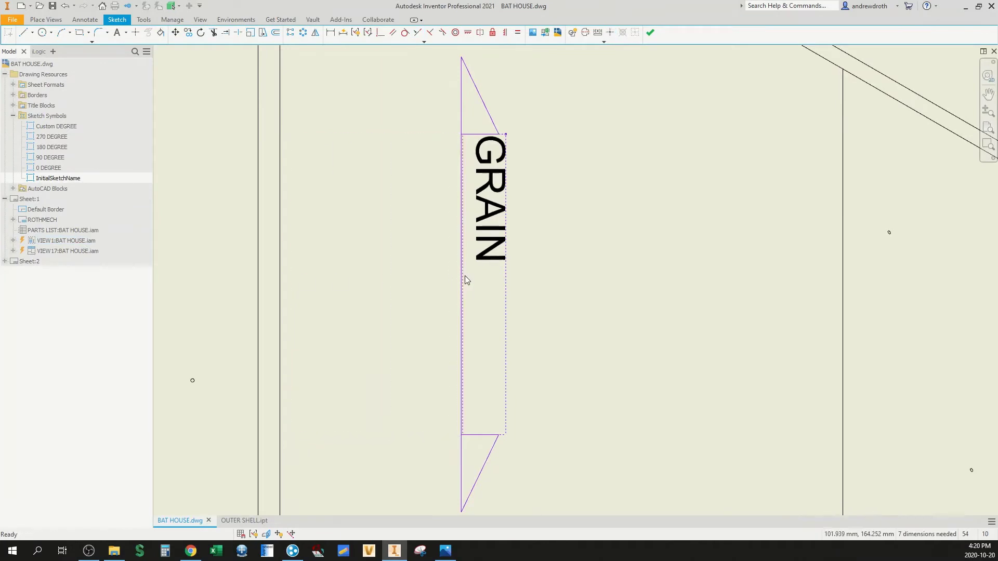
pyautogui.press('d')
pyautogui.scroll(-5, 470, 281)
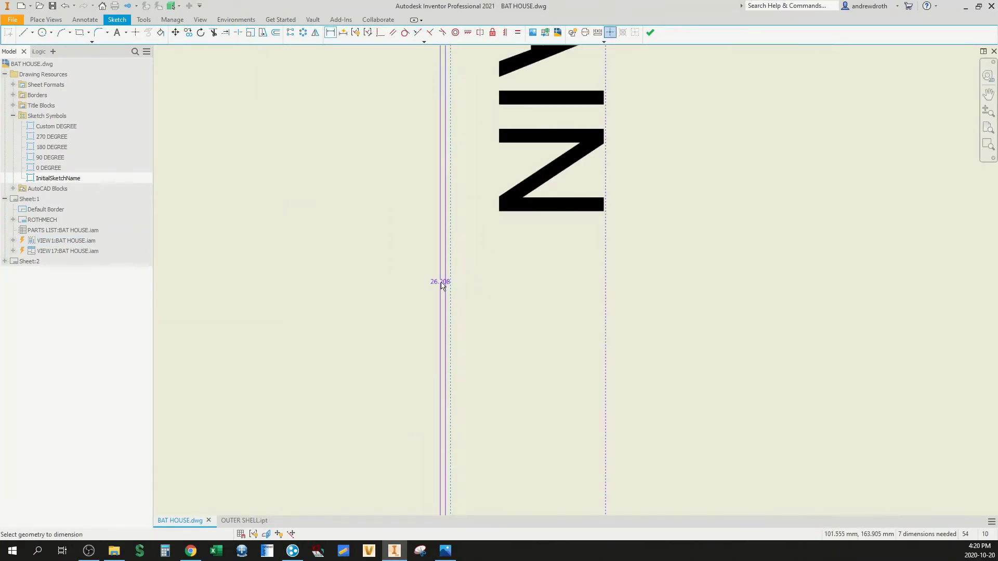
pyautogui.click(444, 285)
pyautogui.click(450, 285)
pyautogui.click(413, 279)
pyautogui.write('0.5')
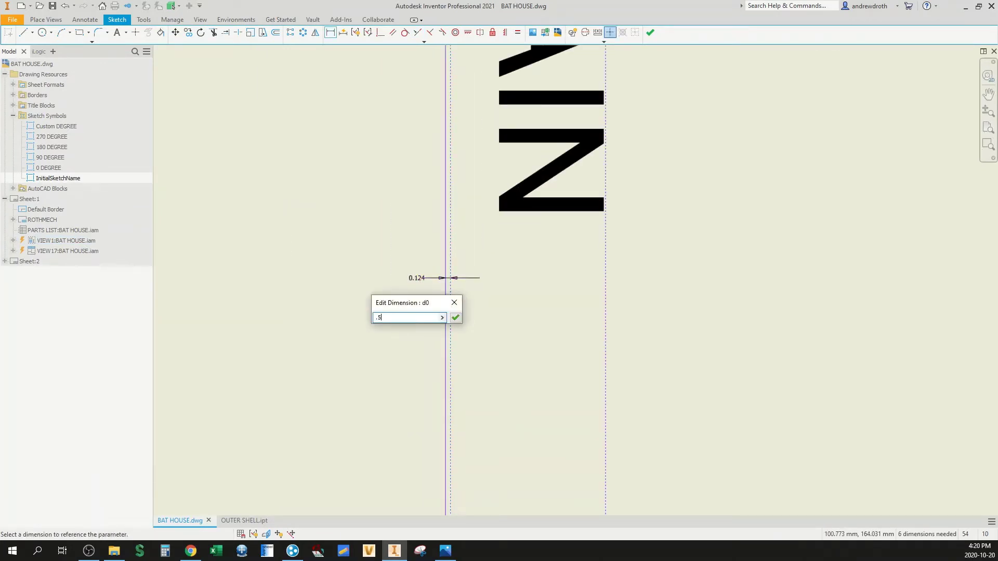
pyautogui.press('Return')
pyautogui.scroll(5, 457, 278)
pyautogui.press('Escape')
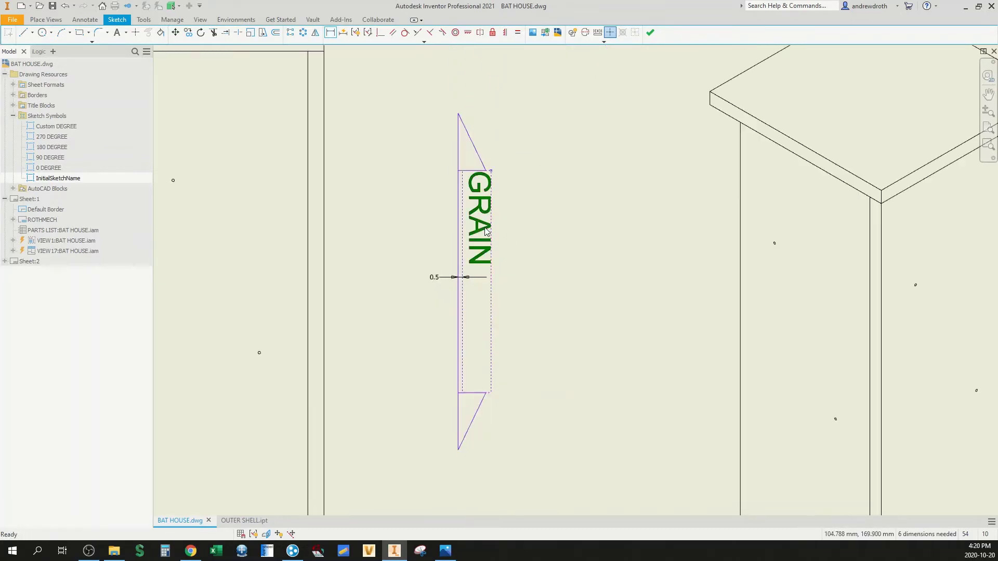
# Set the GRAIN text's justification to centered both horizontally and vertically within its text box
pyautogui.doubleClick(486, 232)
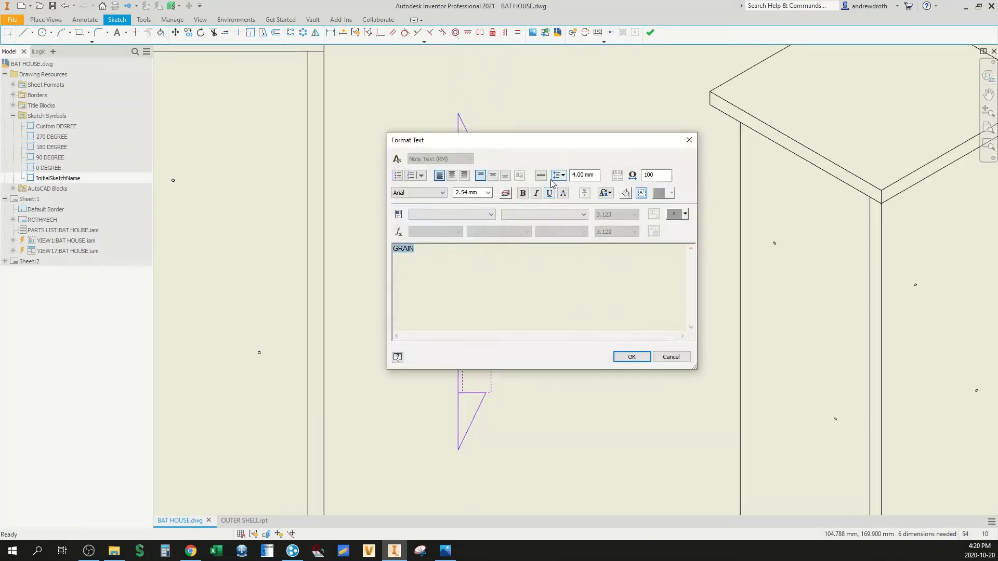
pyautogui.click(451, 175)
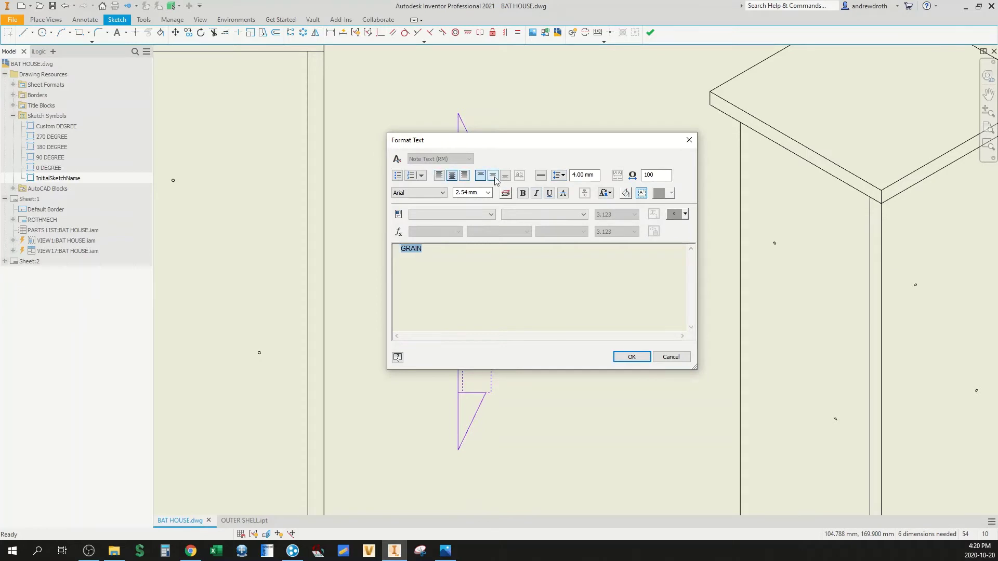
pyautogui.click(493, 175)
pyautogui.click(630, 357)
# Shorten the grain symbol by moving the upper half arrowhead down until the text box closely frames the GRAIN text
pyautogui.moveTo(564, 270); pyautogui.dragTo(564, 221, button='middle')
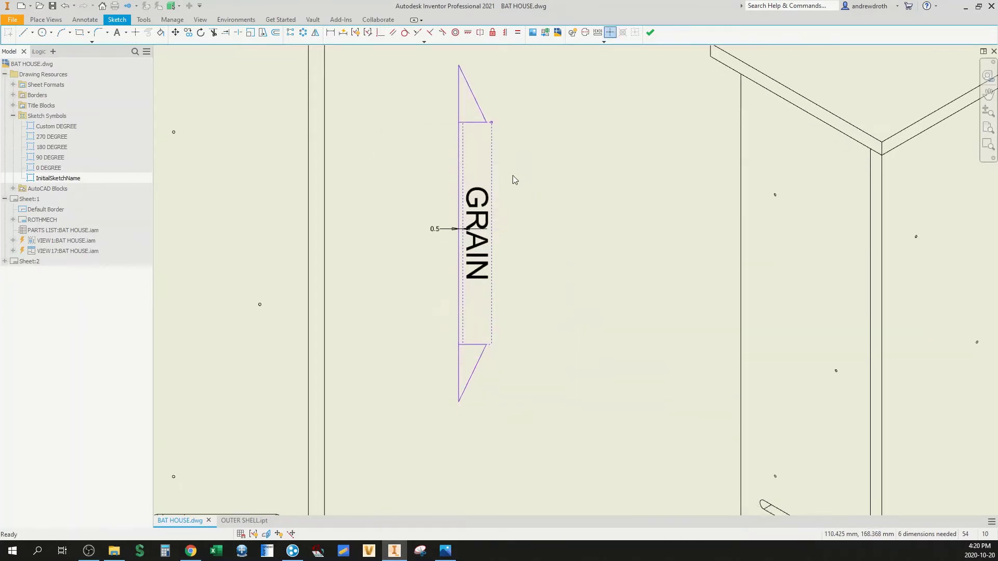
pyautogui.moveTo(487, 125); pyautogui.dragTo(487, 235)
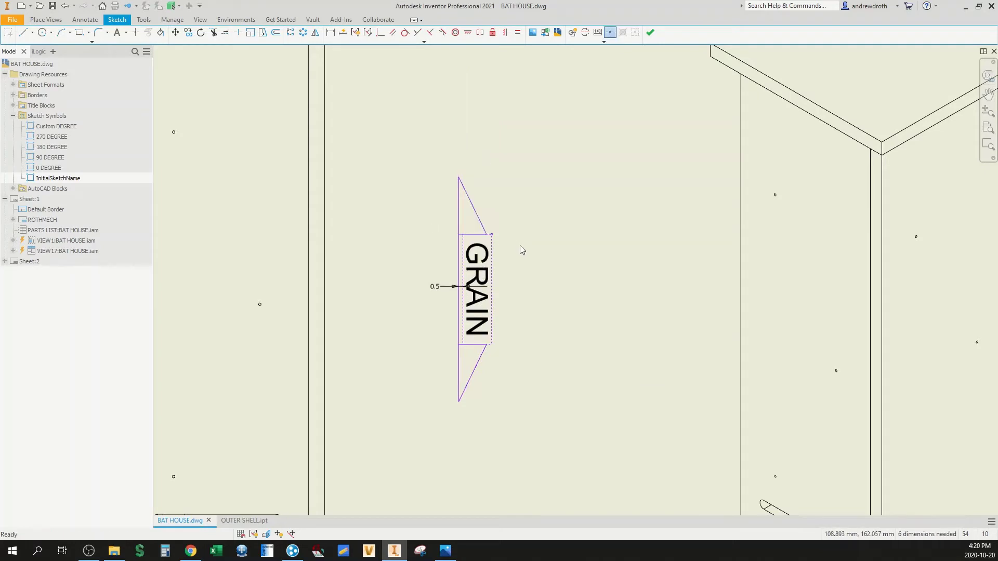
pyautogui.moveTo(536, 273); pyautogui.dragTo(542, 225, button='middle')
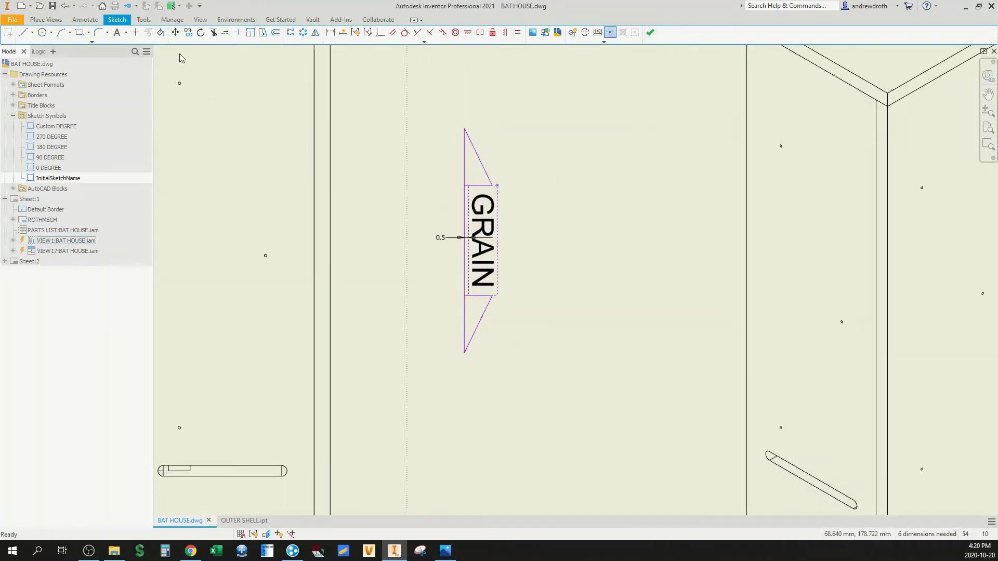
# Add a center point at the midpoint of the vertical line, finish the sketch and save the symbol as GRAIN DIR
pyautogui.click(135, 34)
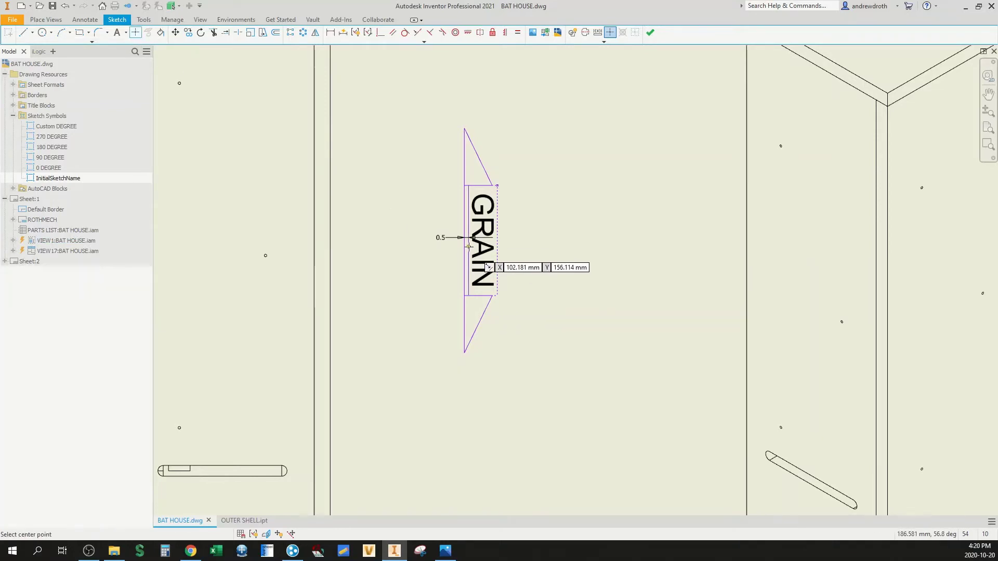
pyautogui.press('Escape')
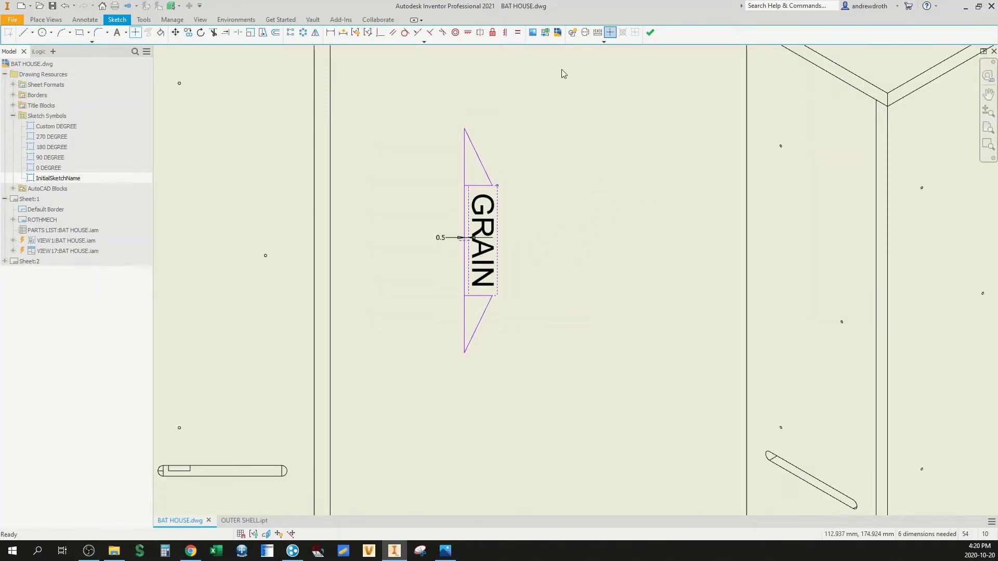
pyautogui.click(650, 33)
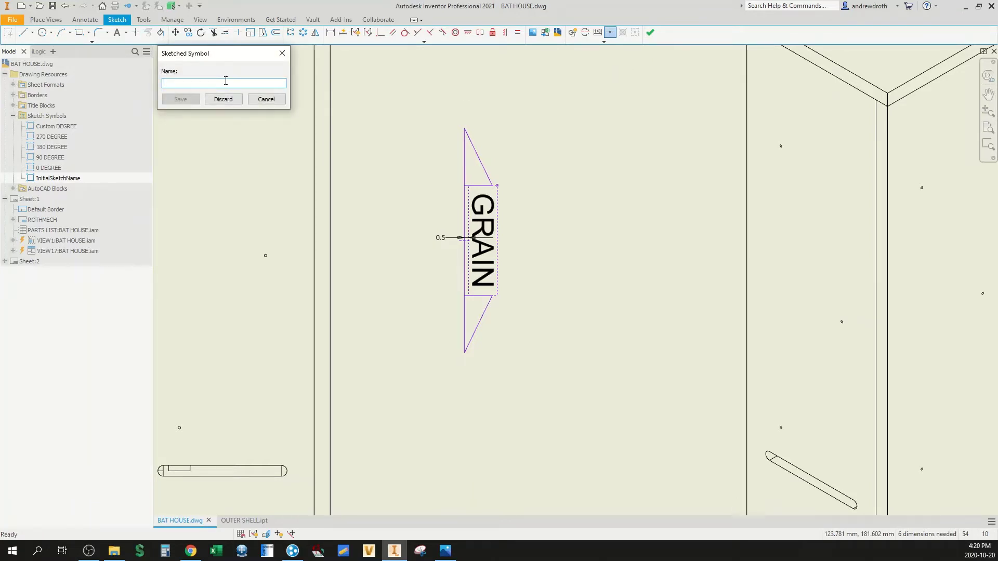
pyautogui.write('GRAIN DIR')
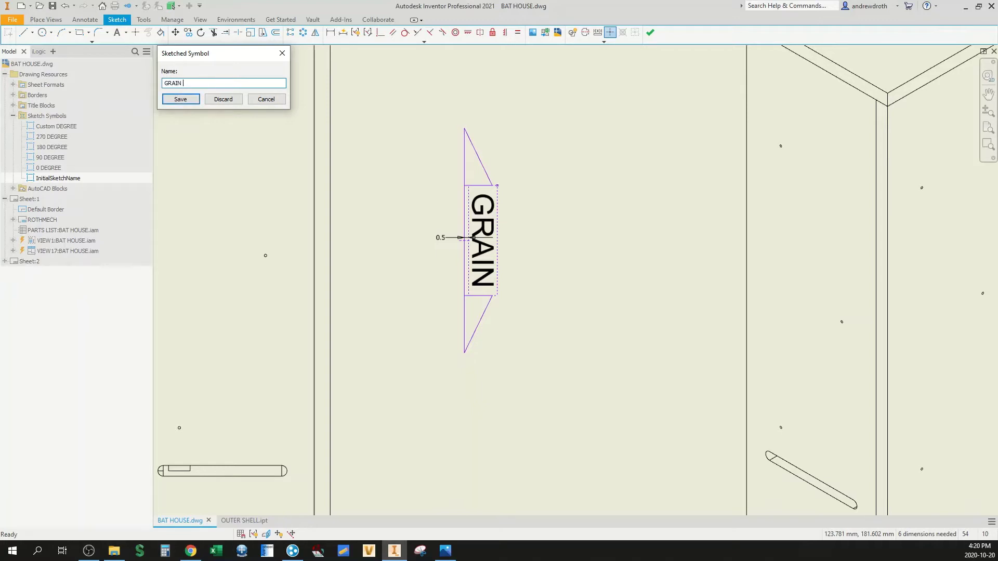
pyautogui.click(195, 98)
# Insert one GRAIN DIR symbol on the upper part of the bat house front view
pyautogui.scroll(-5, 521, 164)
pyautogui.moveTo(521, 164); pyautogui.dragTo(572, 187, button='middle')
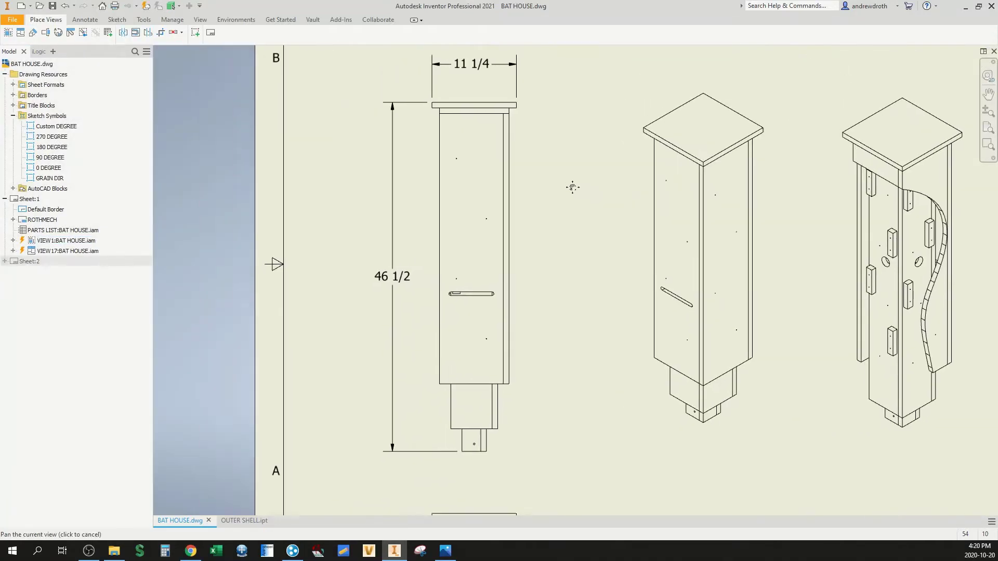
pyautogui.doubleClick(49, 181)
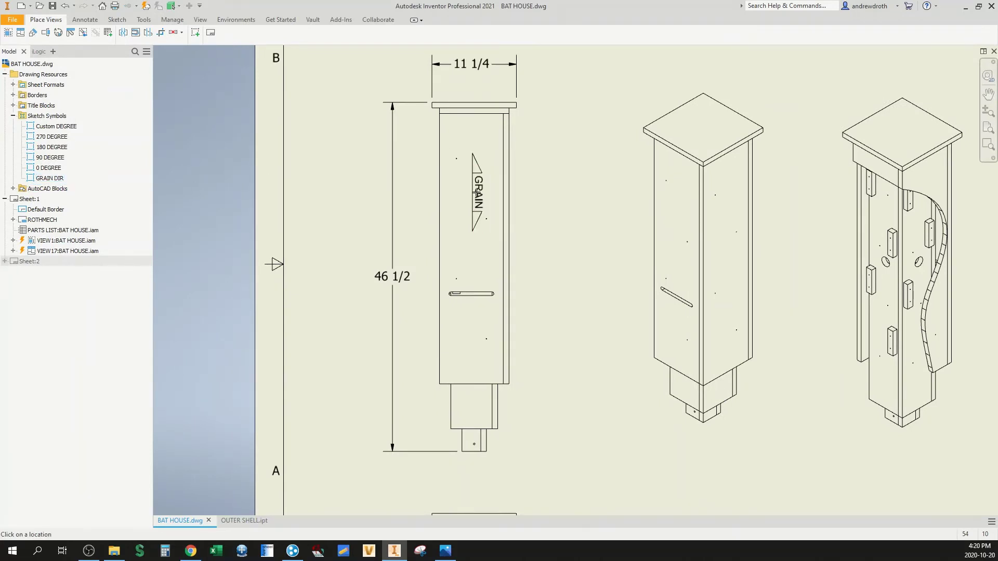
pyautogui.click(477, 193)
pyautogui.scroll(3, 484, 186)
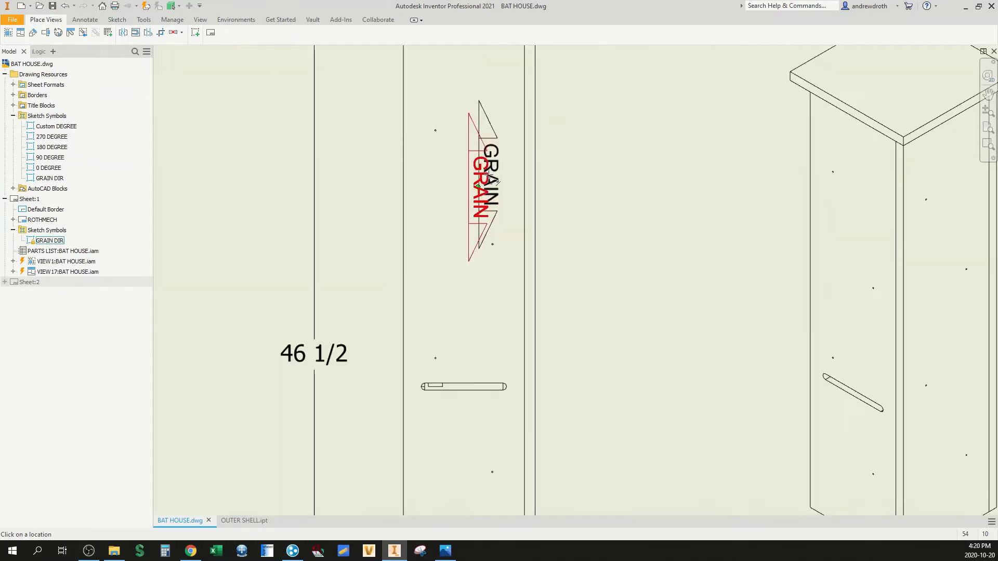
pyautogui.press('Escape')
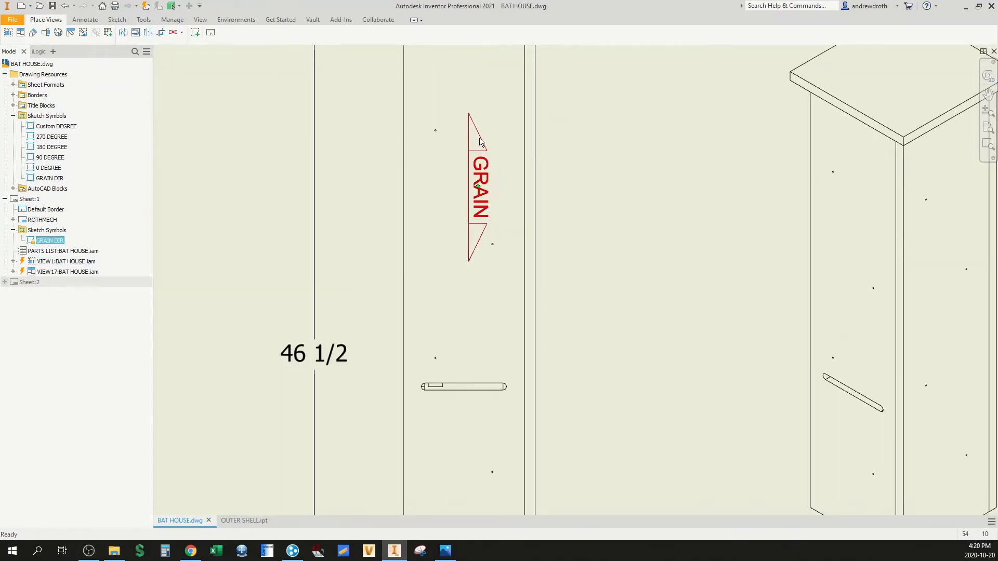
# Edit the placed grain symbol's definition and make the point at the vertical line's midpoint the insertion point
pyautogui.rightClick(480, 139)
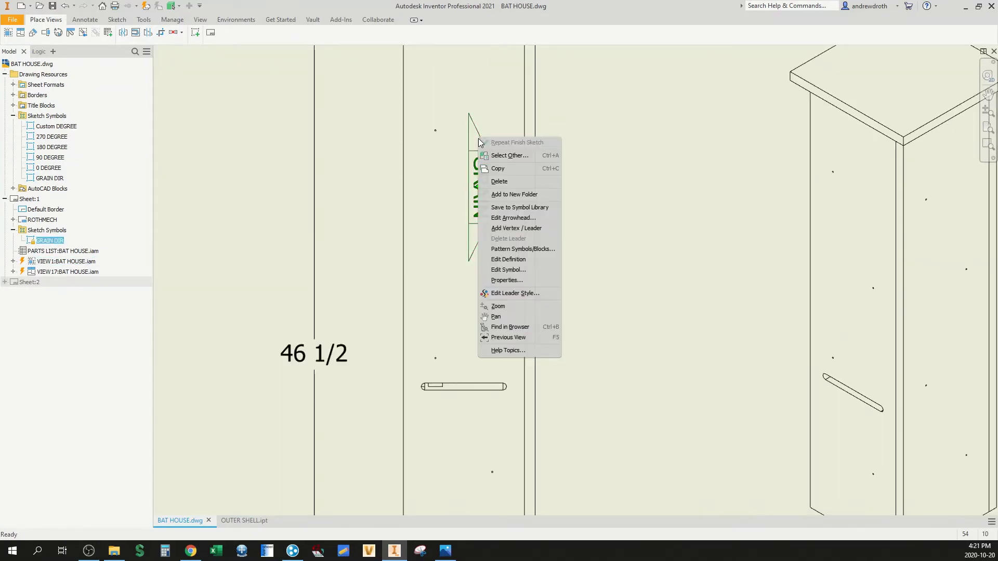
pyautogui.click(525, 258)
pyautogui.scroll(5, 381, 261)
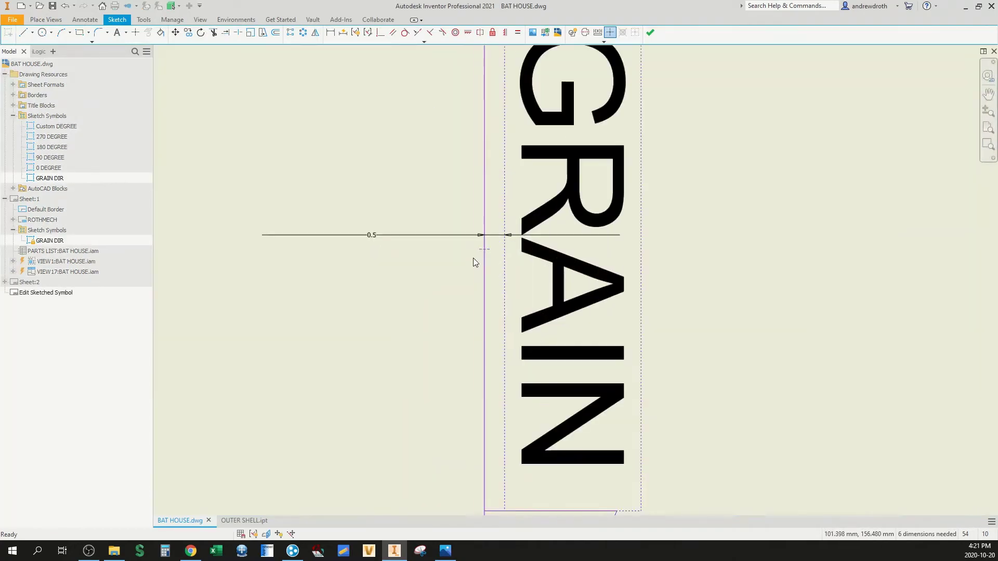
pyautogui.scroll(-4, 487, 254)
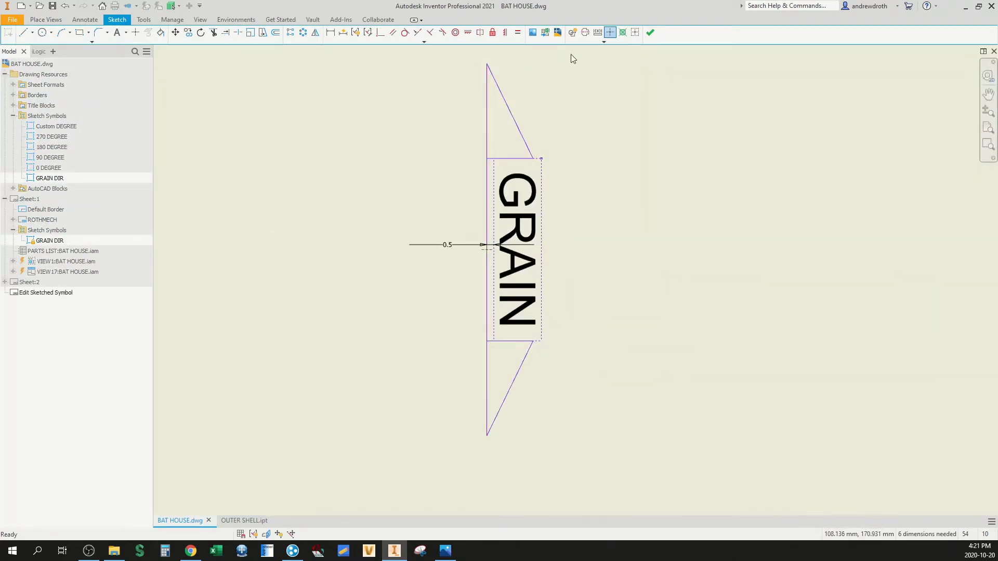
pyautogui.click(638, 32)
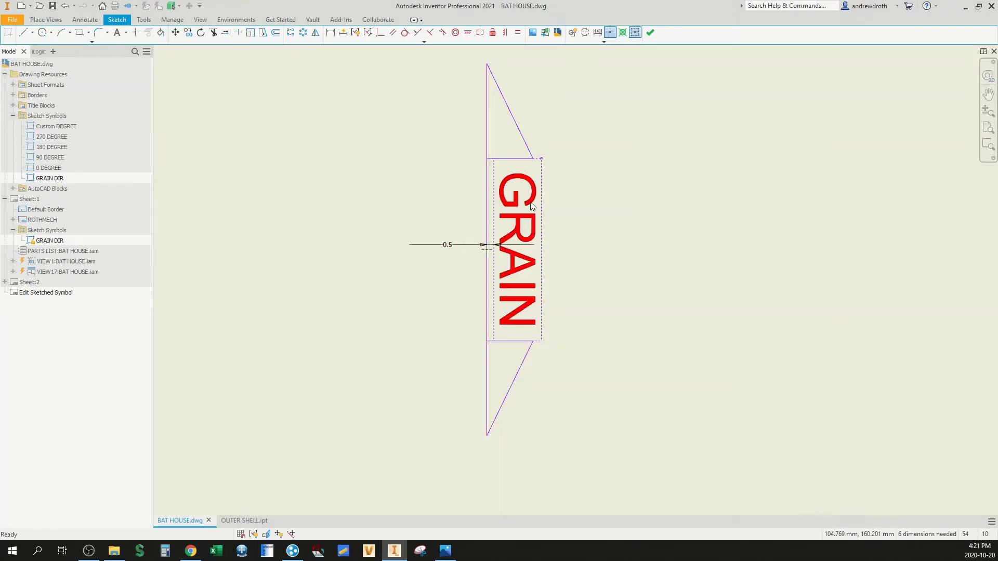
pyautogui.click(533, 68)
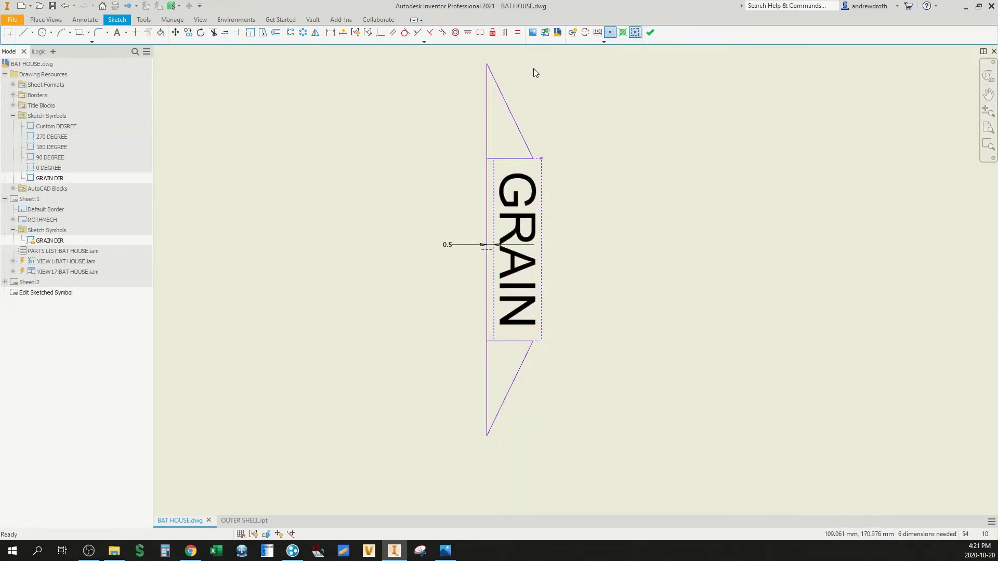
# Make both end points of the vertical line connection points and save the edits to GRAIN DIR
pyautogui.click(488, 63)
pyautogui.keyDown('ctrl'); pyautogui.click(487, 436); pyautogui.keyUp('ctrl')
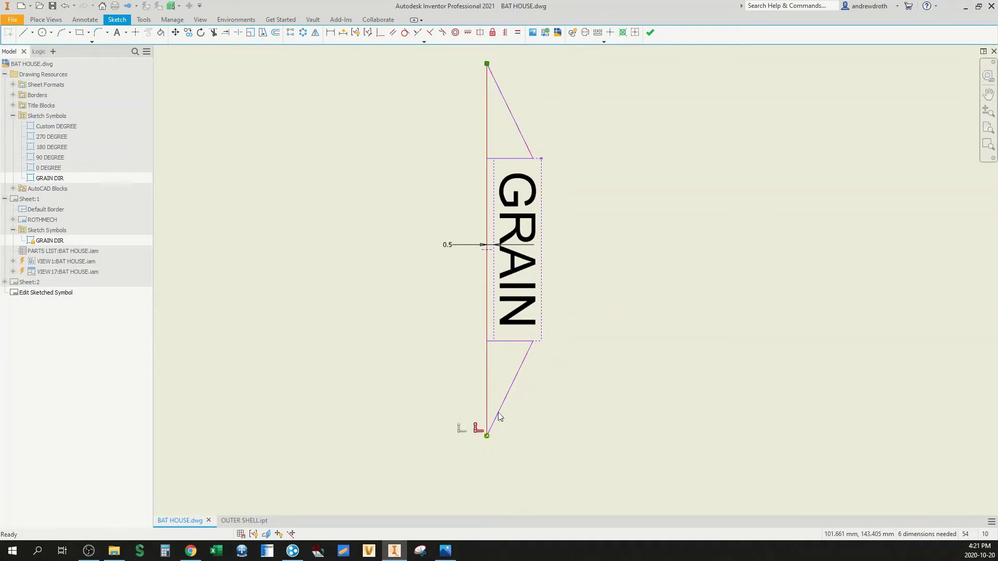
pyautogui.click(650, 32)
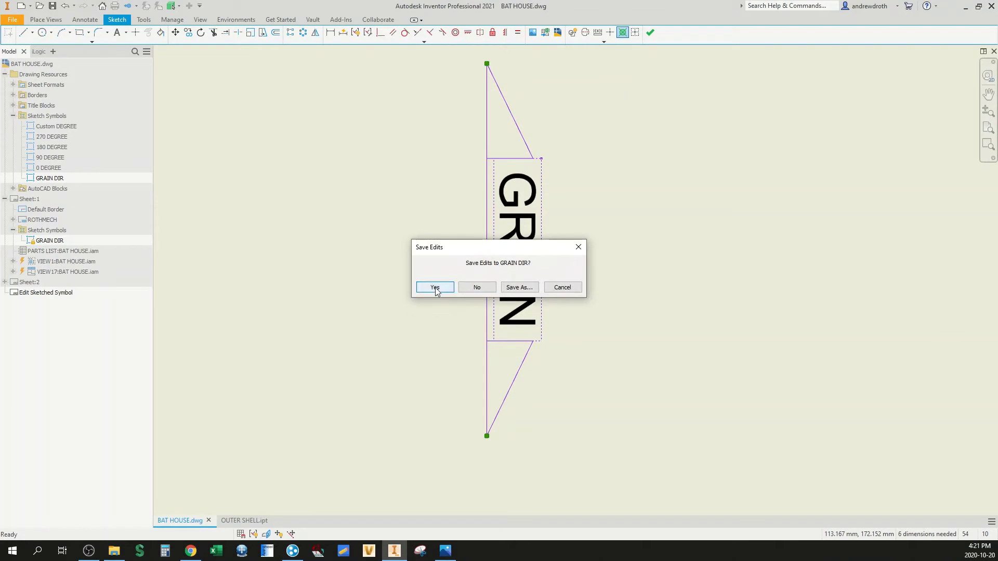
pyautogui.click(431, 289)
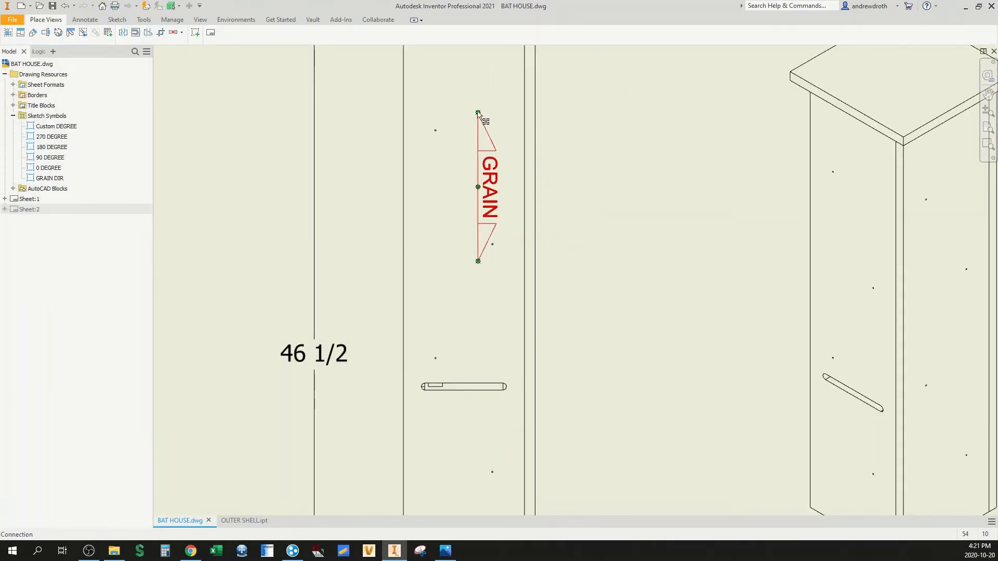
# Reposition the grain symbol on the front view using its end and middle grips, keeping it near the panel's upper half
pyautogui.moveTo(479, 113)
pyautogui.mouseDown()
pyautogui.moveTo(435, 126)
pyautogui.moveTo(469, 118)
pyautogui.mouseUp()
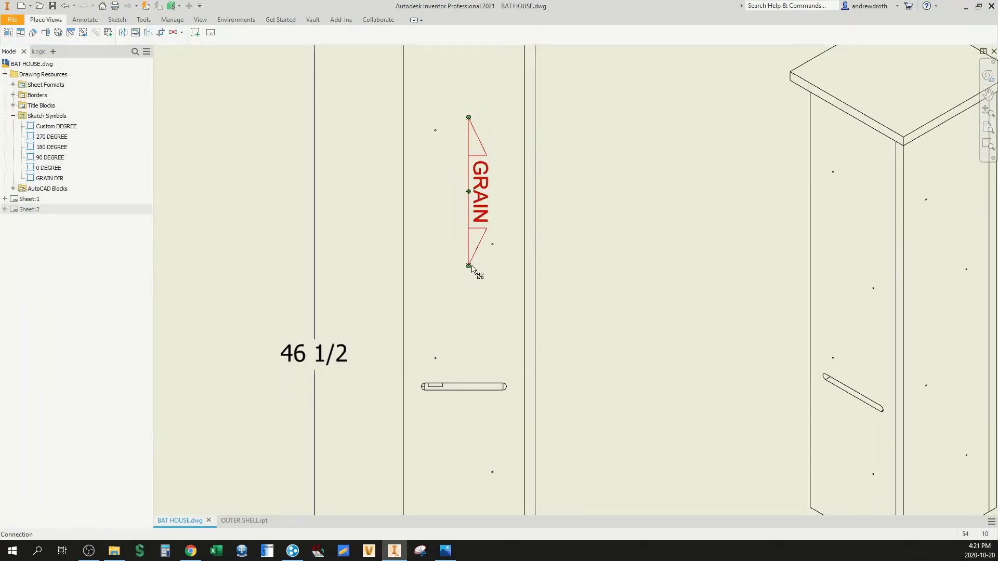
pyautogui.moveTo(470, 267)
pyautogui.mouseDown()
pyautogui.moveTo(475, 391)
pyautogui.moveTo(388, 383)
pyautogui.moveTo(325, 335)
pyautogui.moveTo(318, 258)
pyautogui.moveTo(514, 262)
pyautogui.moveTo(468, 249)
pyautogui.mouseUp()
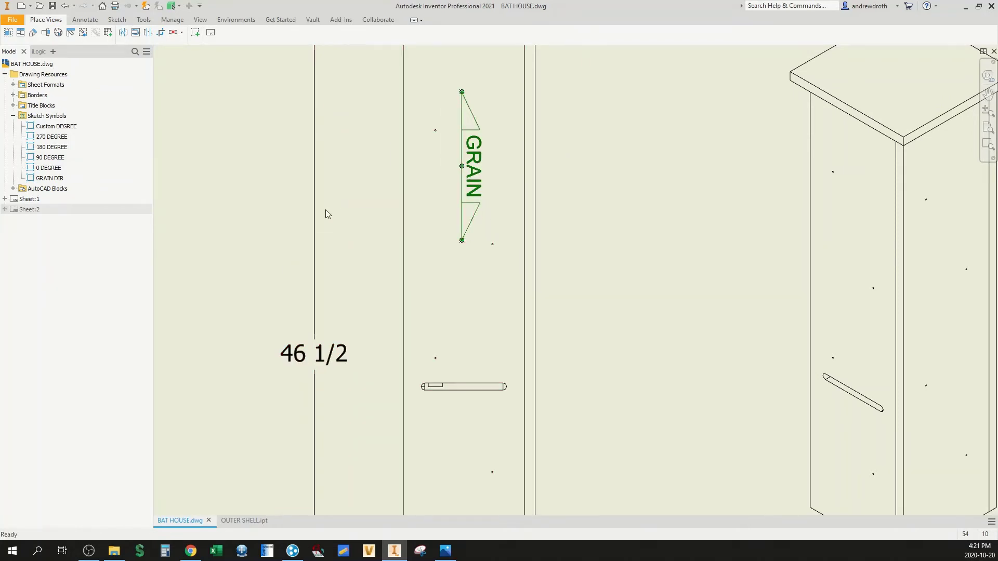
pyautogui.moveTo(467, 175); pyautogui.dragTo(466, 236, button='middle')
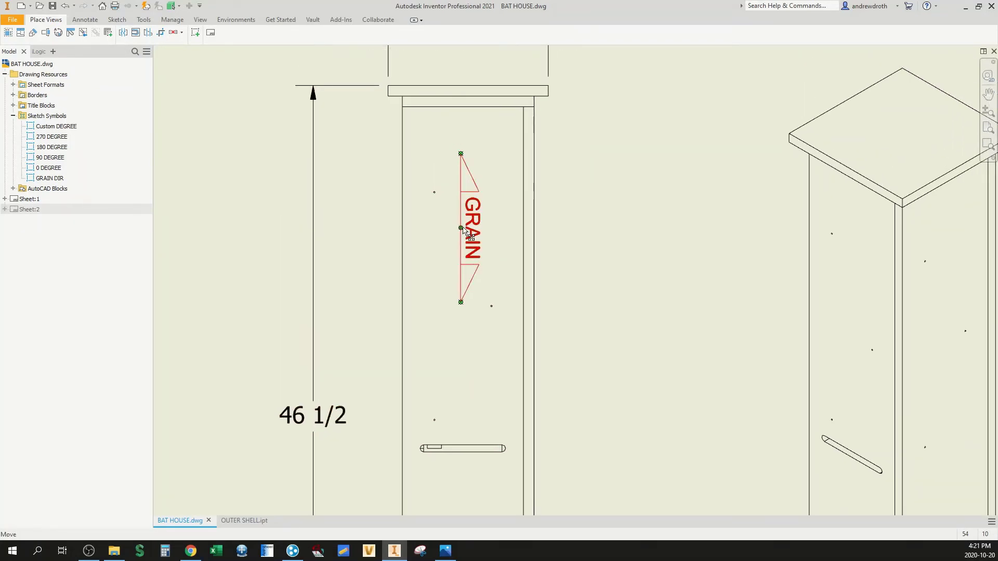
pyautogui.moveTo(468, 227); pyautogui.dragTo(460, 223)
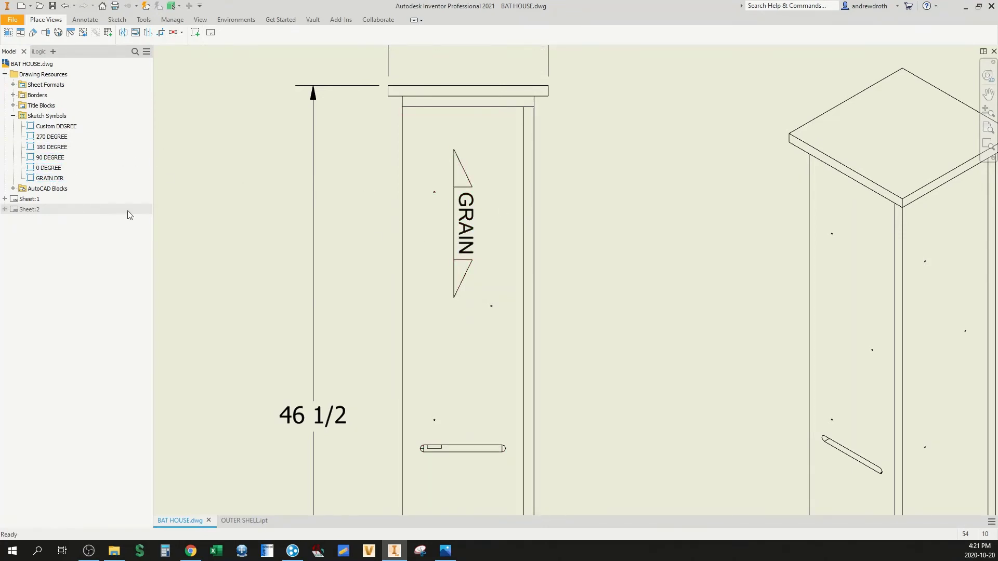
# Insert another GRAIN DIR symbol at the middle of the square top view
pyautogui.doubleClick(40, 179)
pyautogui.scroll(4, 541, 281)
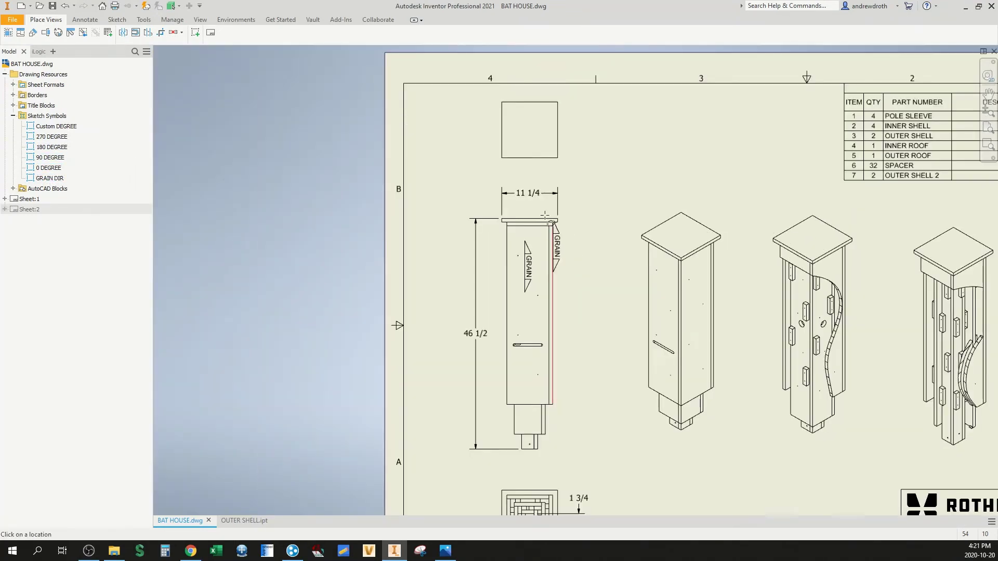
pyautogui.scroll(-5, 512, 122)
pyautogui.click(579, 151)
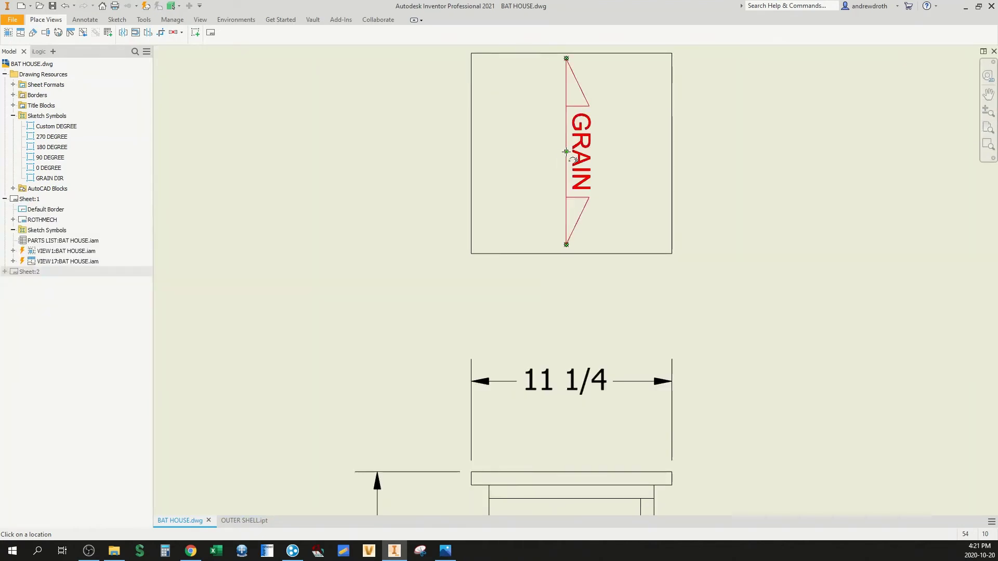
pyautogui.press('Escape')
pyautogui.scroll(5, 574, 152)
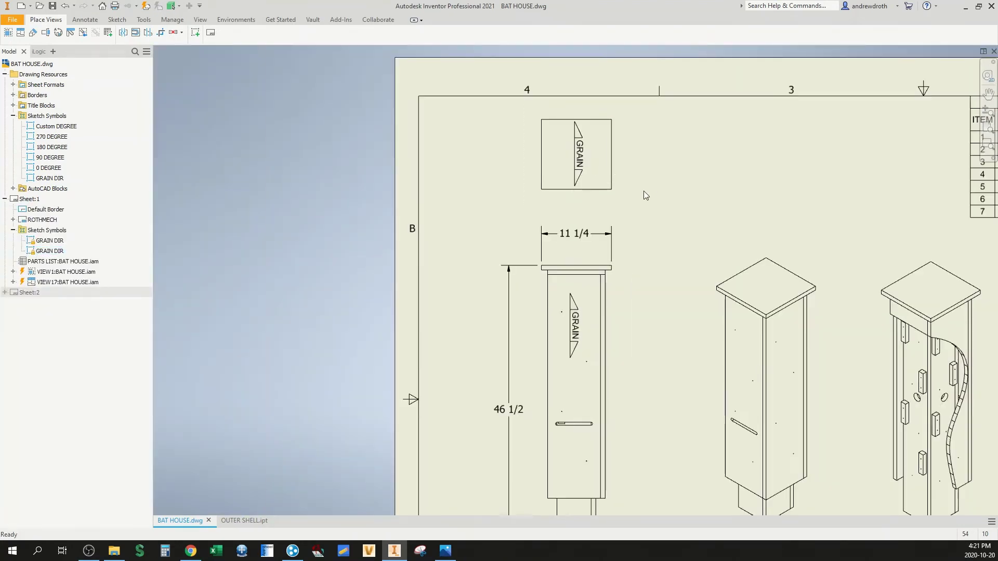
pyautogui.scroll(2, 522, 156)
pyautogui.scroll(-5, 468, 155)
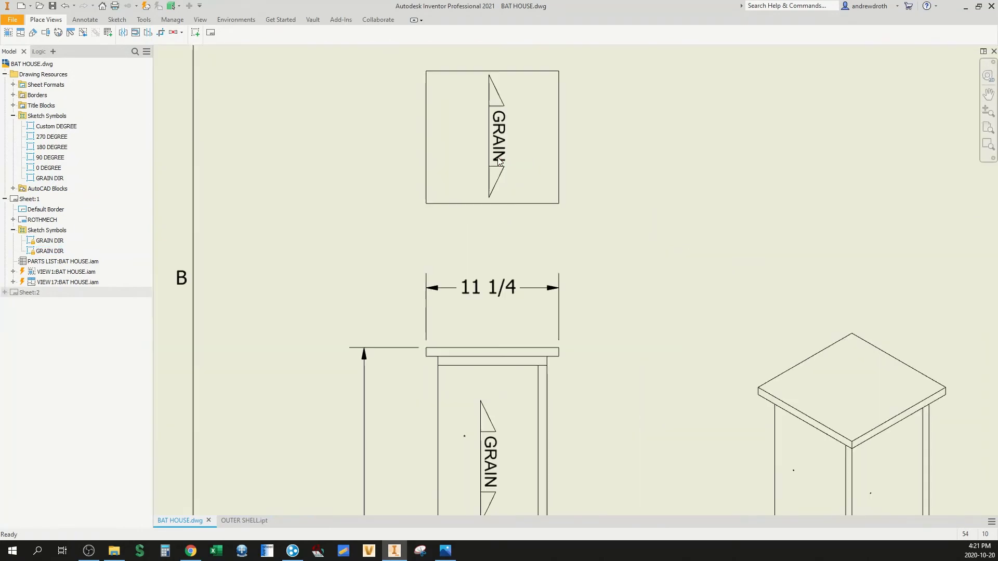
pyautogui.scroll(4, 483, 438)
pyautogui.click(502, 211)
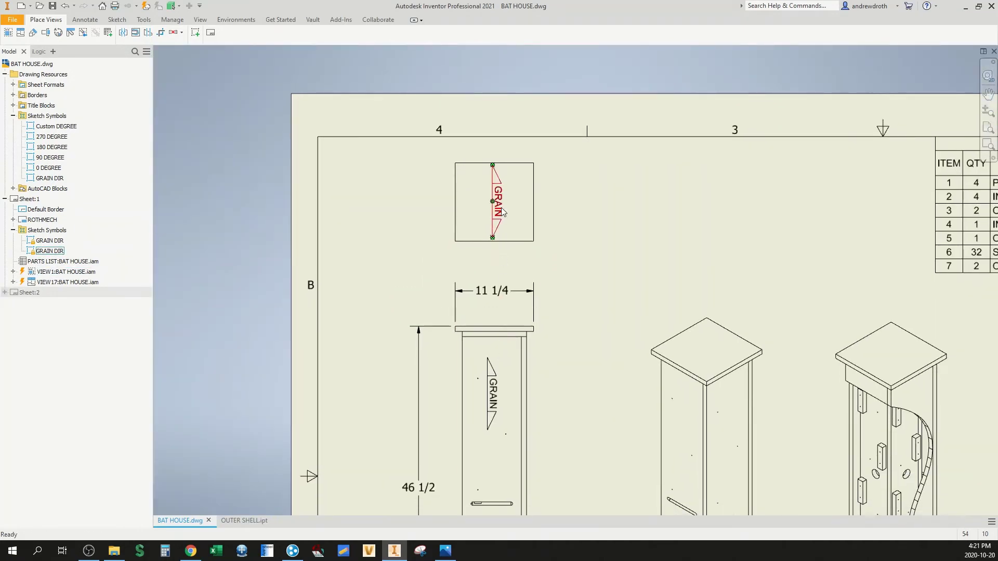
pyautogui.doubleClick(502, 211)
pyautogui.press('Escape')
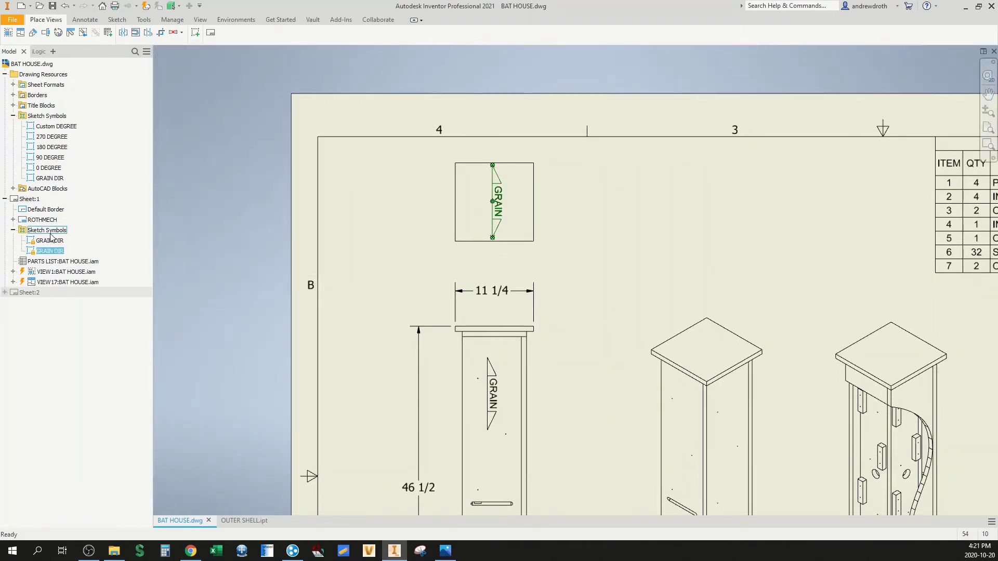
# Open the GRAIN DIR symbol definition from the drawing resources for editing
pyautogui.rightClick(51, 178)
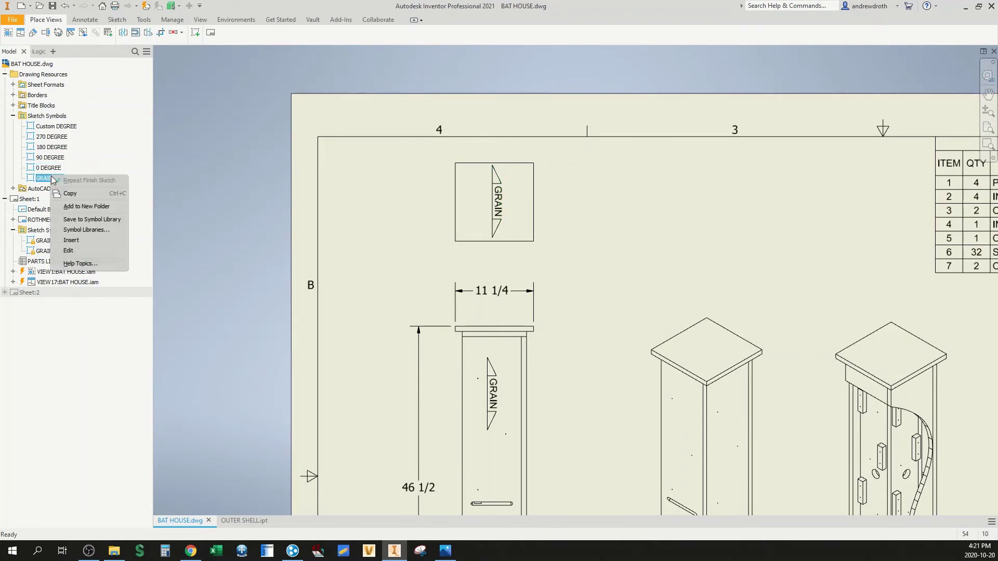
pyautogui.click(100, 231)
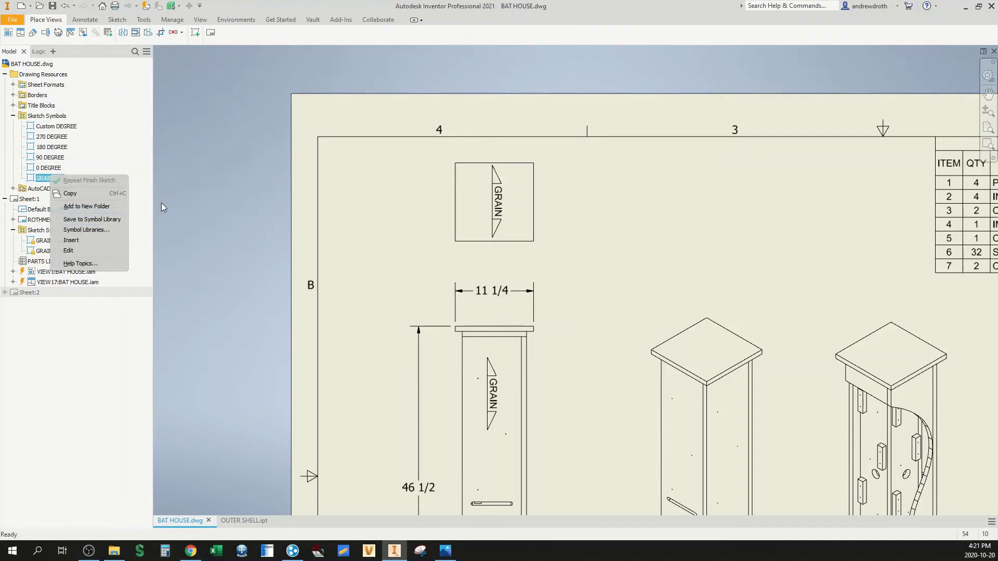
pyautogui.rightClick(45, 182)
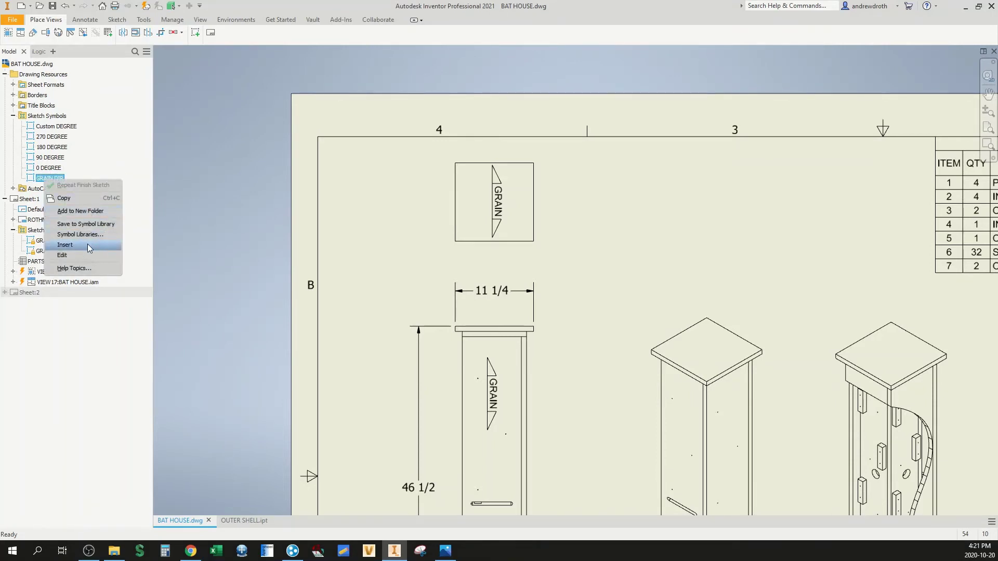
pyautogui.click(75, 256)
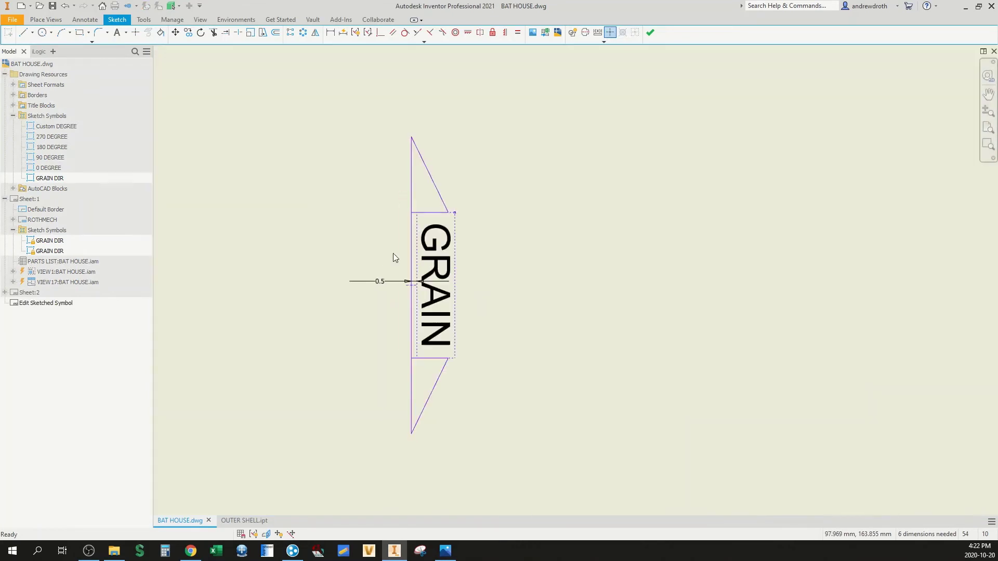
# Fill both triangular arrowheads of the GRAIN DIR symbol with a SOLID hatch
pyautogui.click(161, 32)
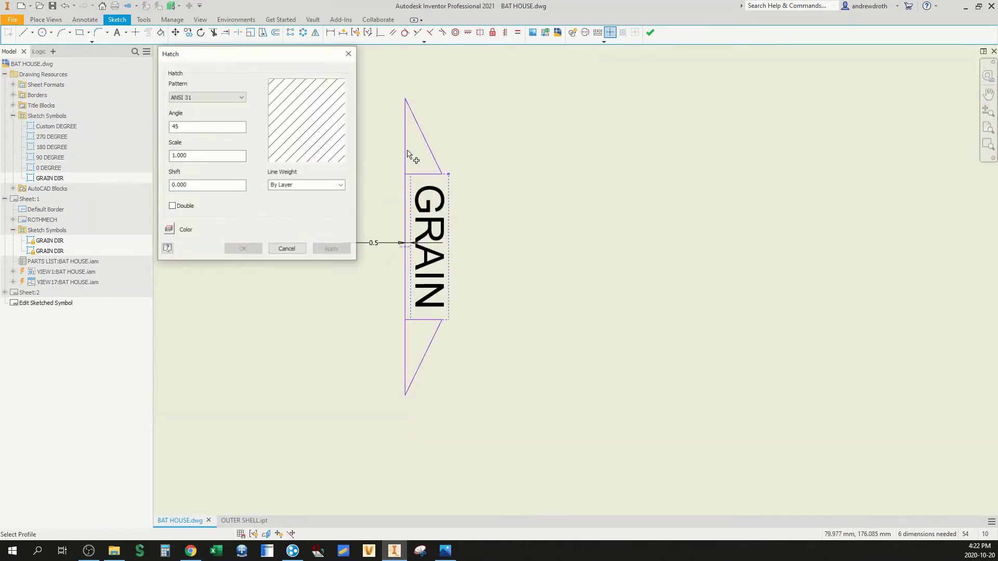
pyautogui.click(425, 150)
pyautogui.click(431, 335)
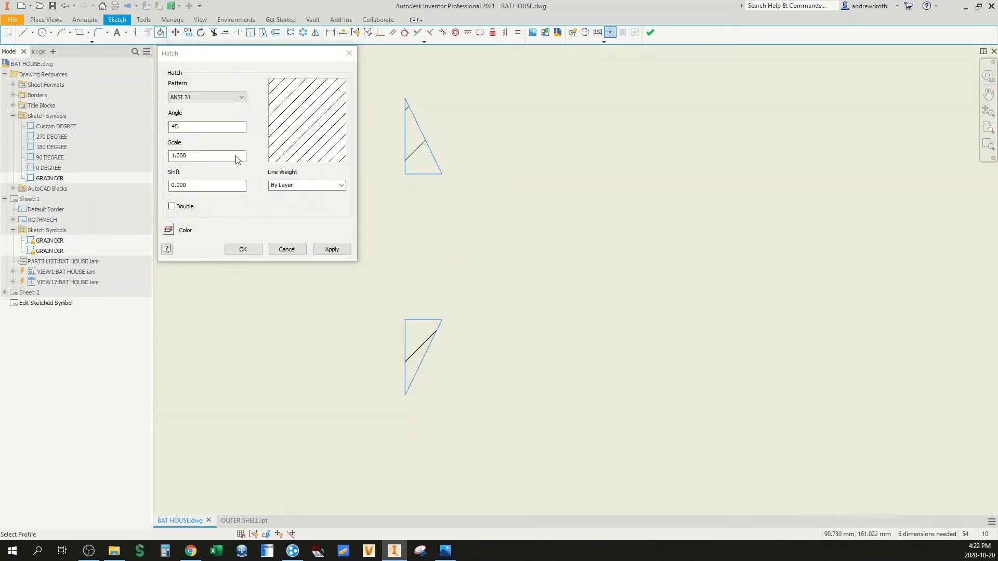
pyautogui.click(213, 97)
pyautogui.click(196, 162)
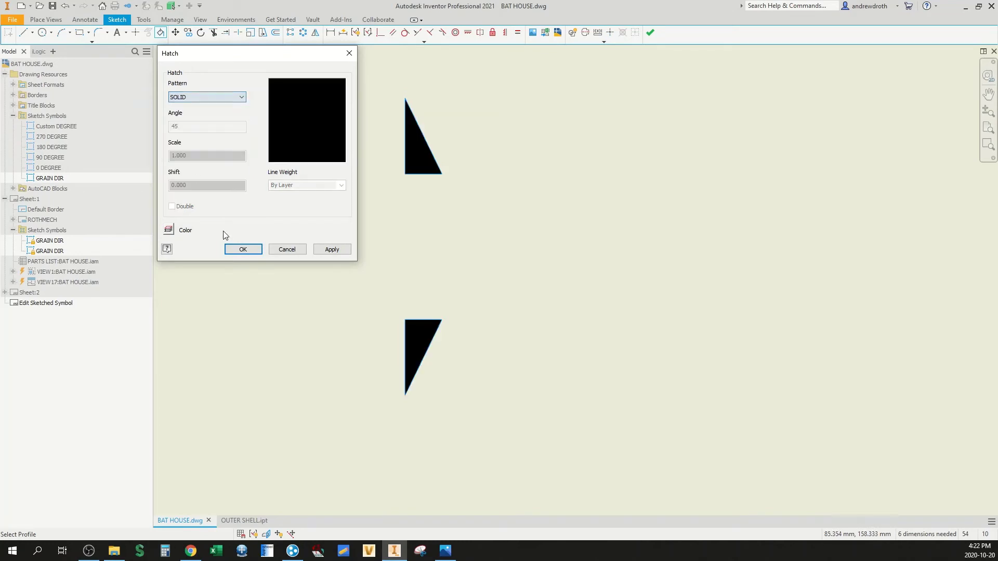
pyautogui.click(244, 250)
# Finish the sketch, save the edits to GRAIN DIR, and check both placed symbols on the top and front views
pyautogui.click(652, 33)
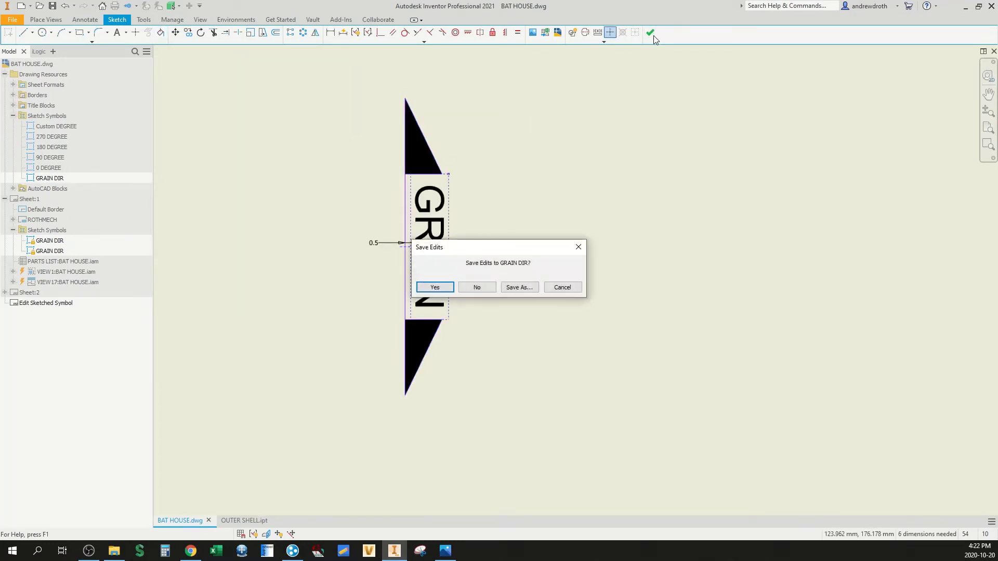
pyautogui.click(436, 290)
pyautogui.scroll(3, 546, 217)
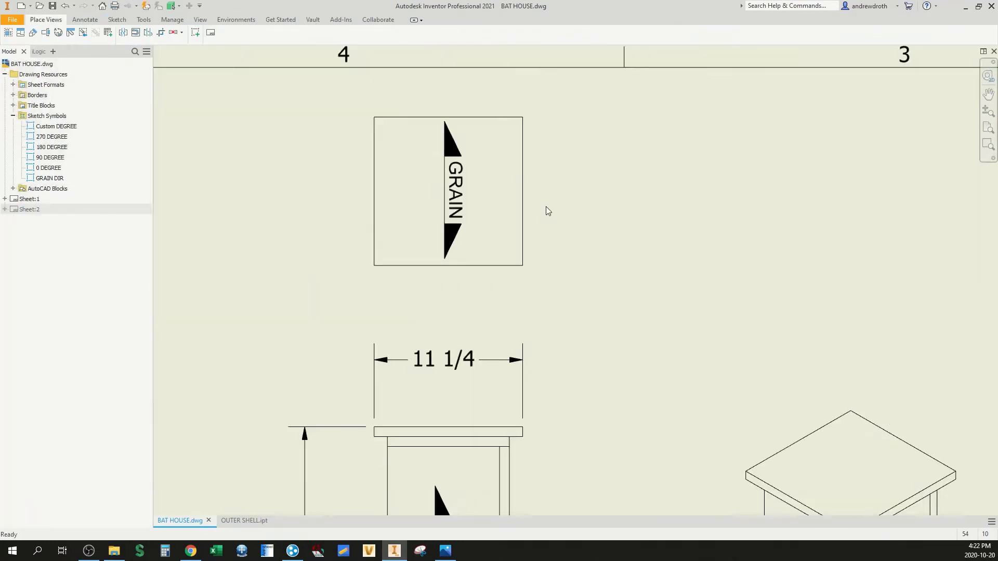
pyautogui.scroll(-5, 543, 216)
pyautogui.moveTo(509, 376); pyautogui.dragTo(469, 254, button='middle')
pyautogui.scroll(3, 469, 254)
pyautogui.moveTo(452, 183); pyautogui.dragTo(450, 275, button='middle')
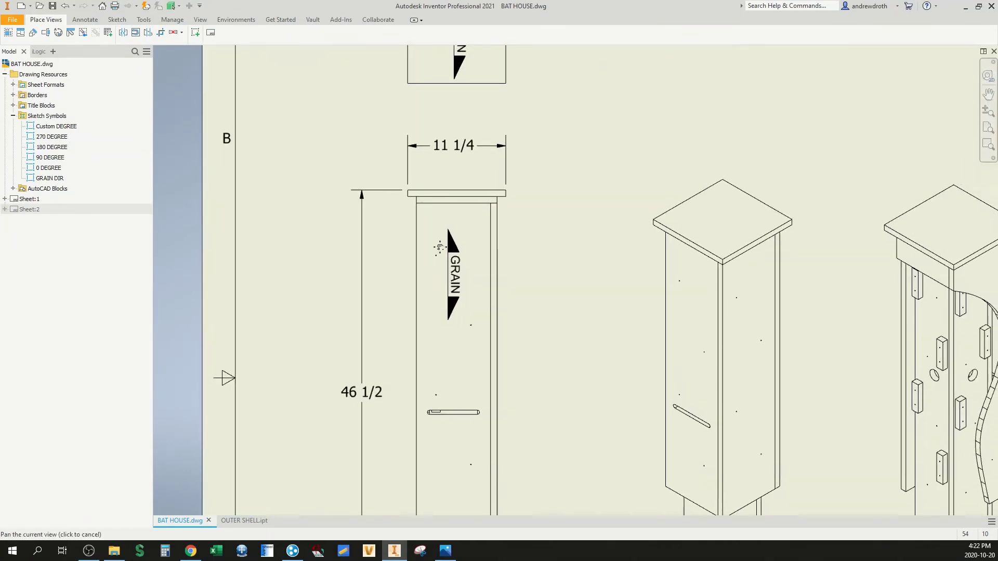
pyautogui.moveTo(369, 179)
pyautogui.mouseDown(button='middle')
pyautogui.moveTo(359, 334)
pyautogui.moveTo(348, 318)
pyautogui.mouseUp(button='middle')
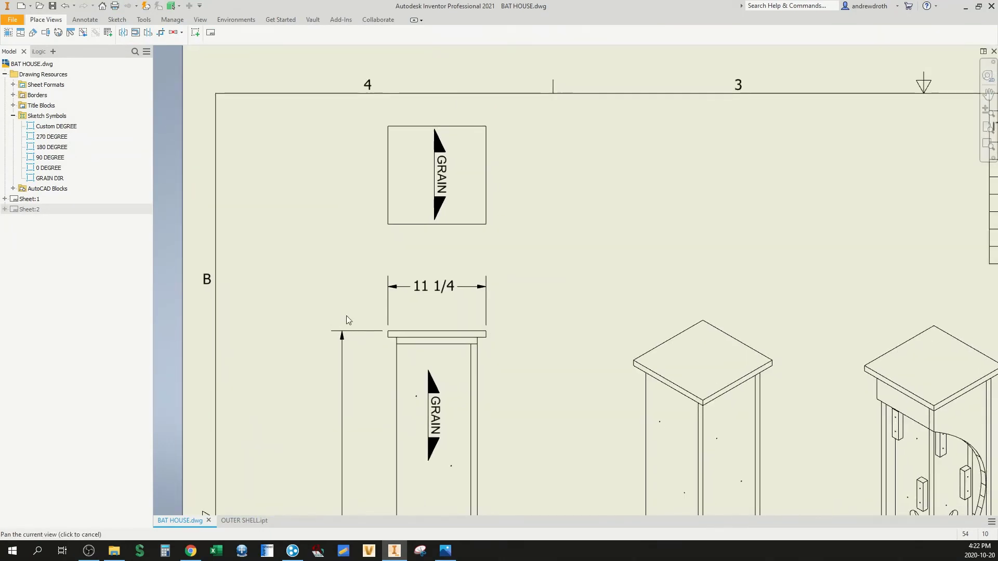
# Save the GRAIN DIR symbol to a new symbol library named WOOD DWG
pyautogui.rightClick(50, 179)
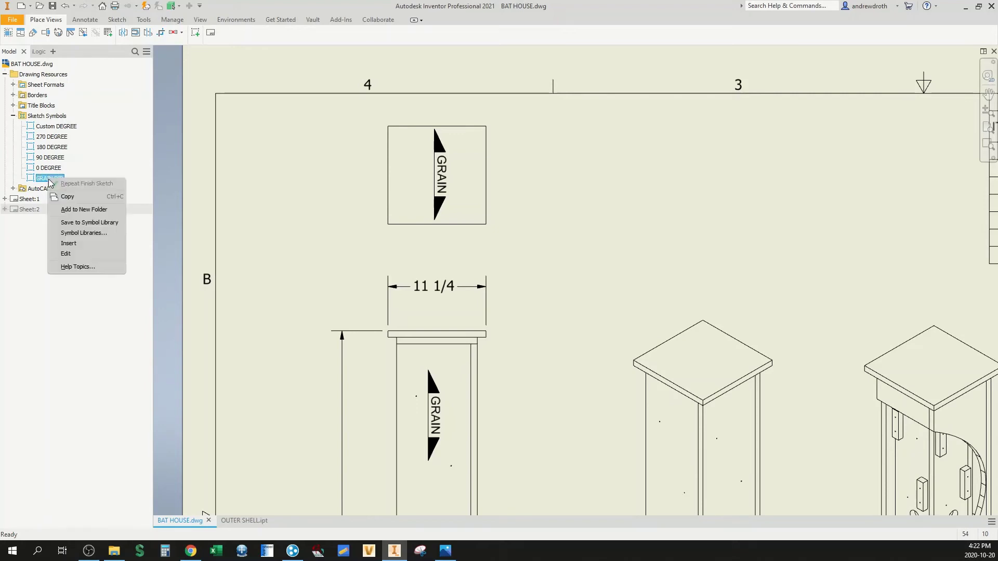
pyautogui.click(86, 224)
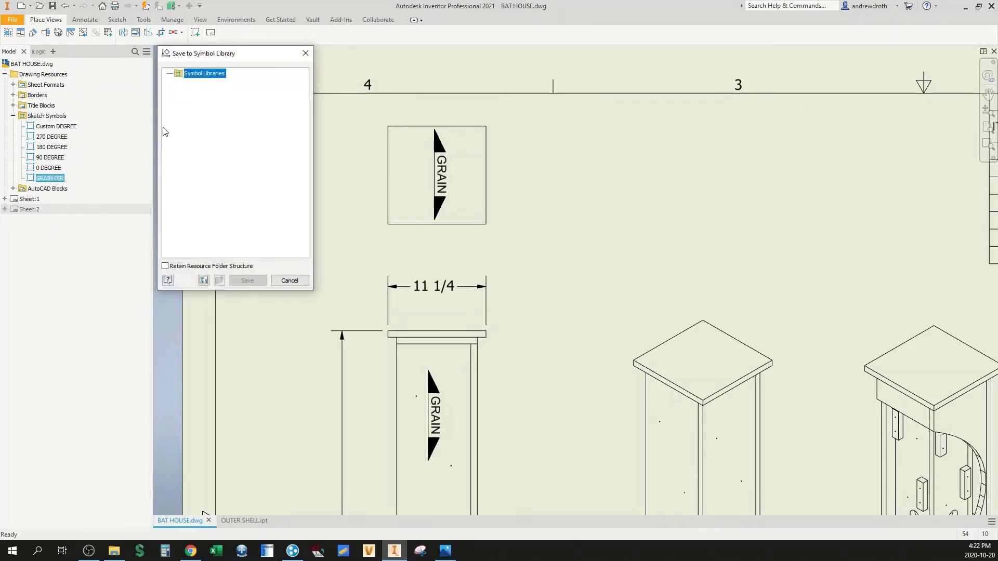
pyautogui.click(204, 281)
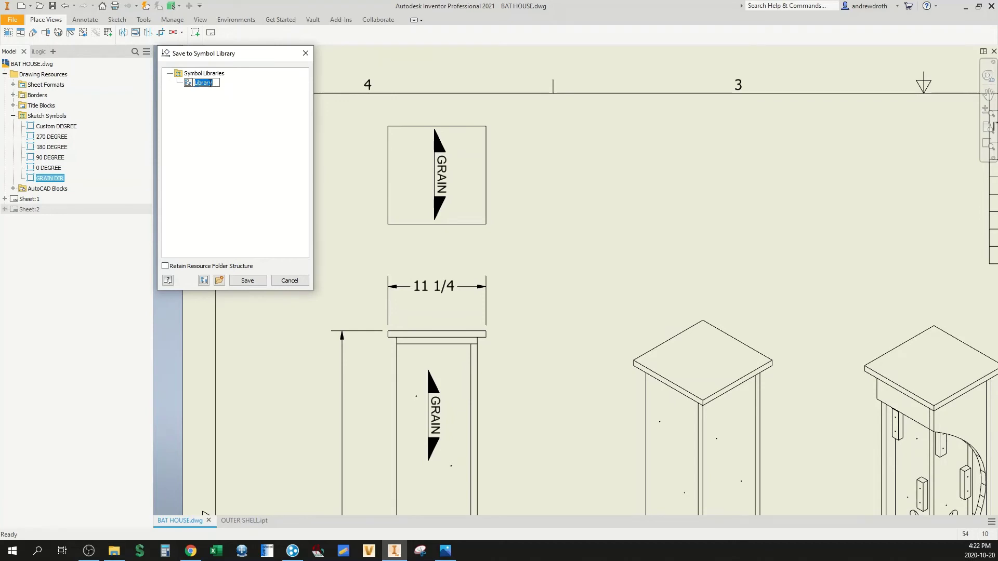
pyautogui.write('WOOD DWG')
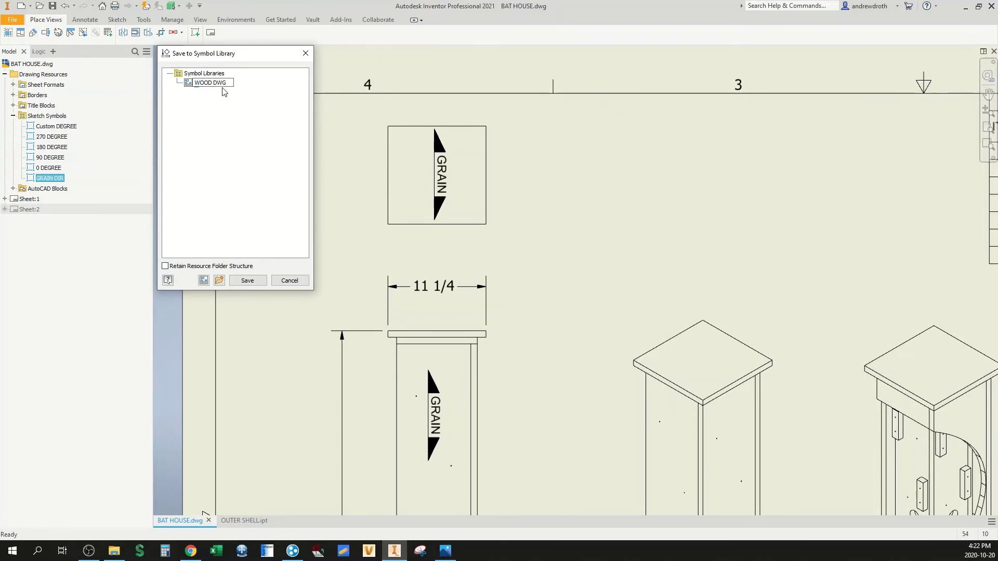
pyautogui.click(259, 284)
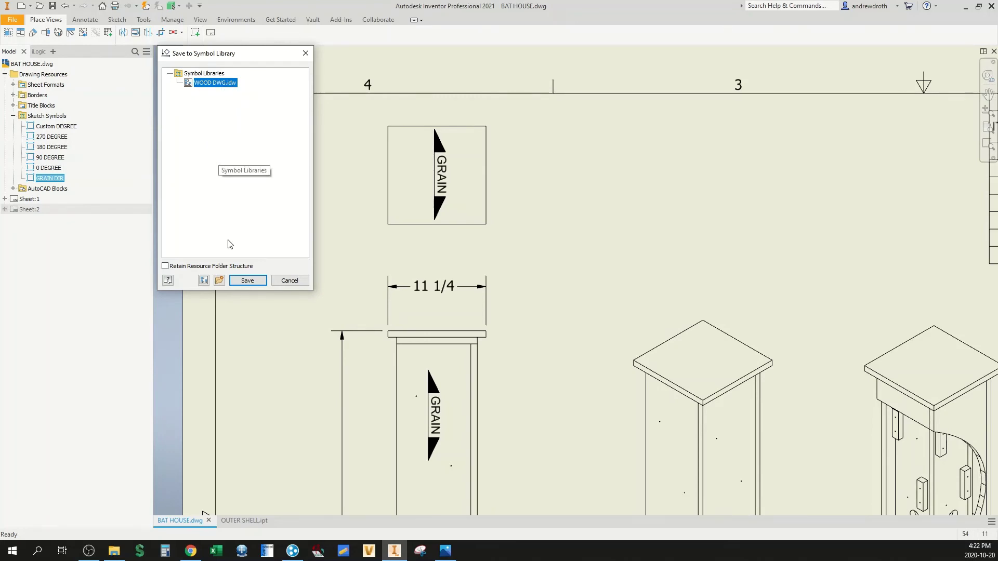
pyautogui.click(246, 281)
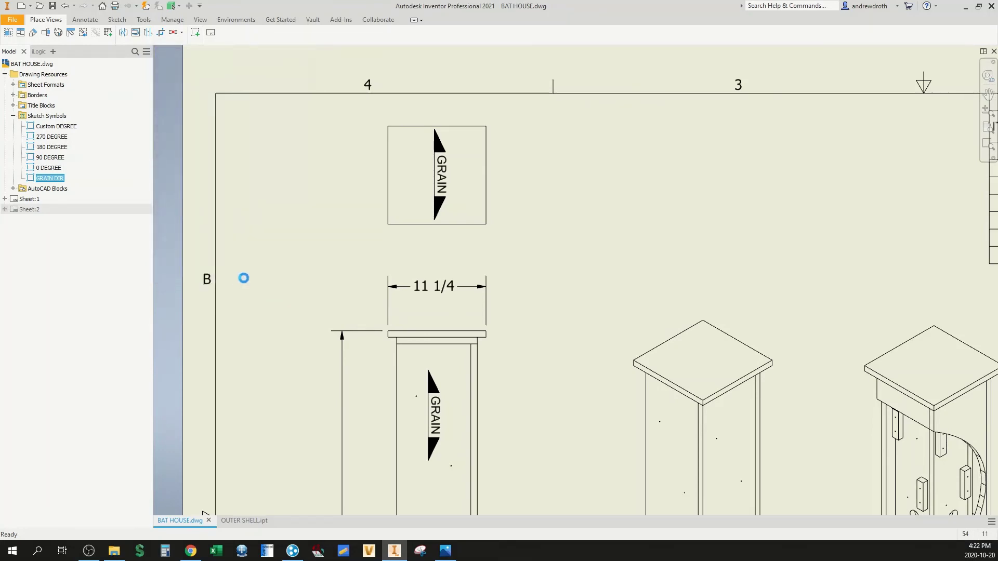
# Create a new drawing of the OUTER SHELL part from the ROTHMECH.dwg template
pyautogui.scroll(3, 215, 177)
pyautogui.moveTo(215, 177); pyautogui.dragTo(163, 135, button='middle')
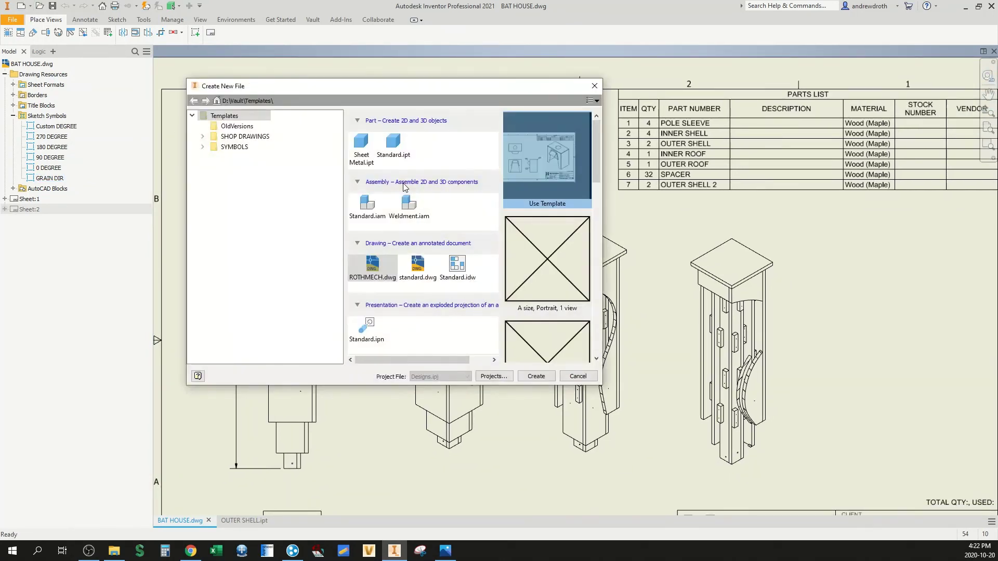
pyautogui.click(536, 376)
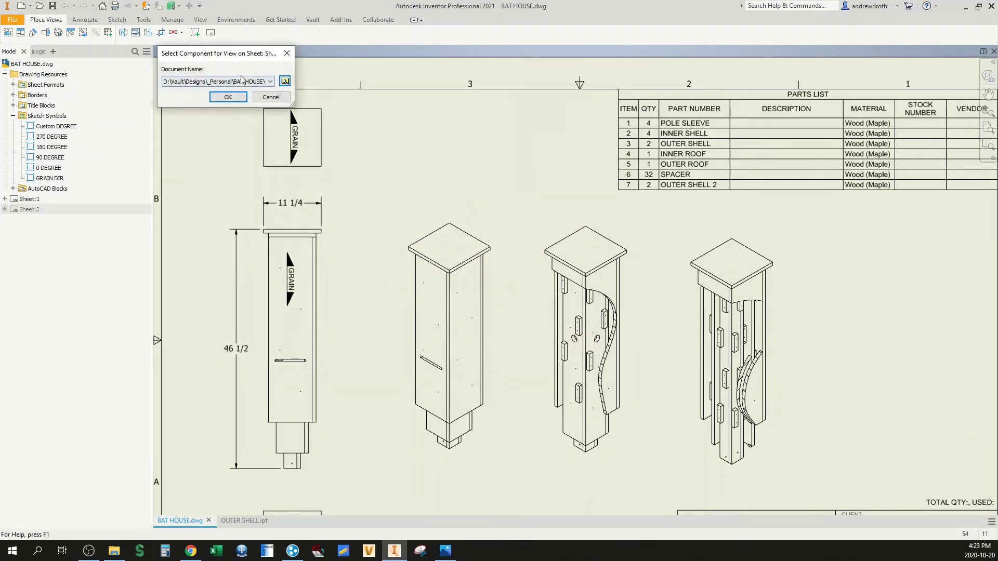
pyautogui.click(225, 98)
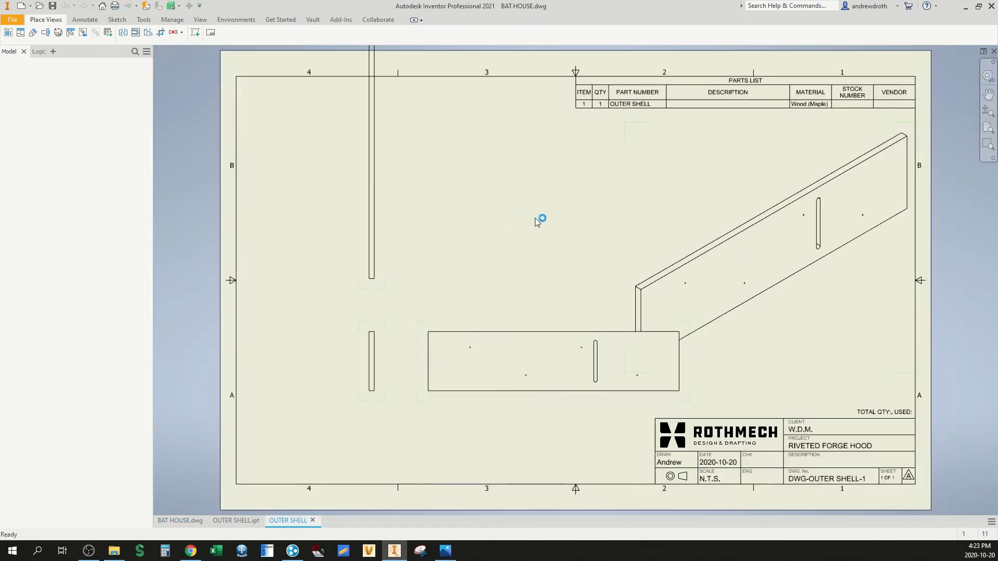
# Shift the long horizontal panel view slightly closer to the narrow end view beside it
pyautogui.scroll(-3, 538, 215)
pyautogui.moveTo(518, 216); pyautogui.dragTo(466, 265, button='middle')
pyautogui.scroll(4, 552, 318)
pyautogui.moveTo(512, 304); pyautogui.dragTo(579, 266, button='middle')
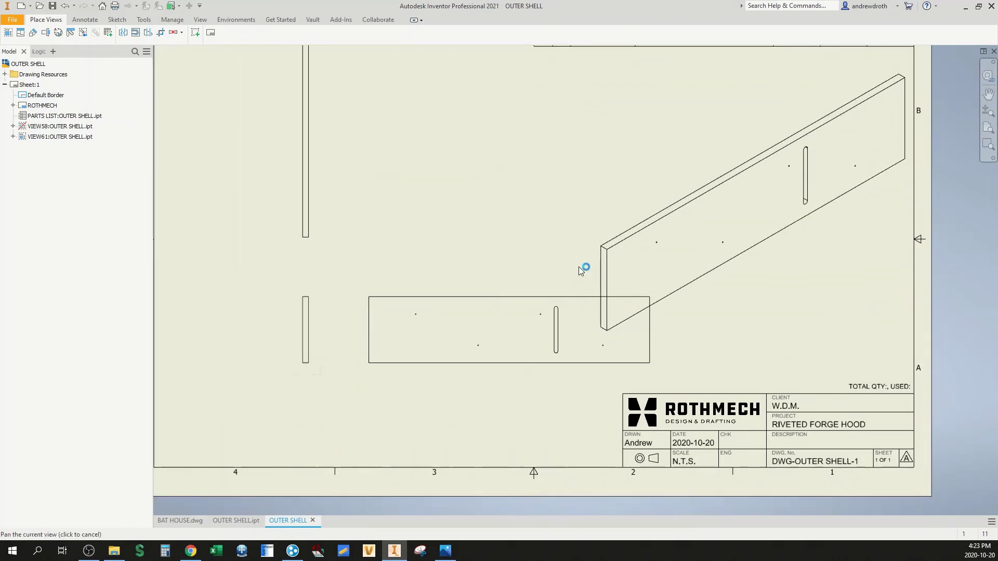
pyautogui.moveTo(441, 187)
pyautogui.mouseDown(button='middle')
pyautogui.moveTo(454, 239)
pyautogui.moveTo(430, 294)
pyautogui.moveTo(407, 223)
pyautogui.mouseUp(button='middle')
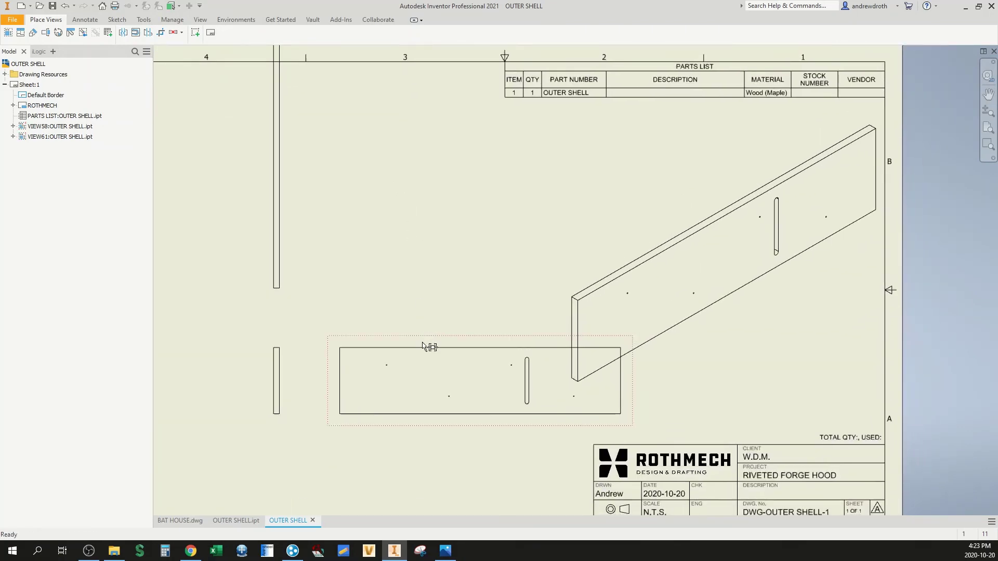
pyautogui.moveTo(424, 346)
pyautogui.mouseDown()
pyautogui.moveTo(410, 326)
pyautogui.moveTo(405, 194)
pyautogui.moveTo(390, 250)
pyautogui.mouseUp()
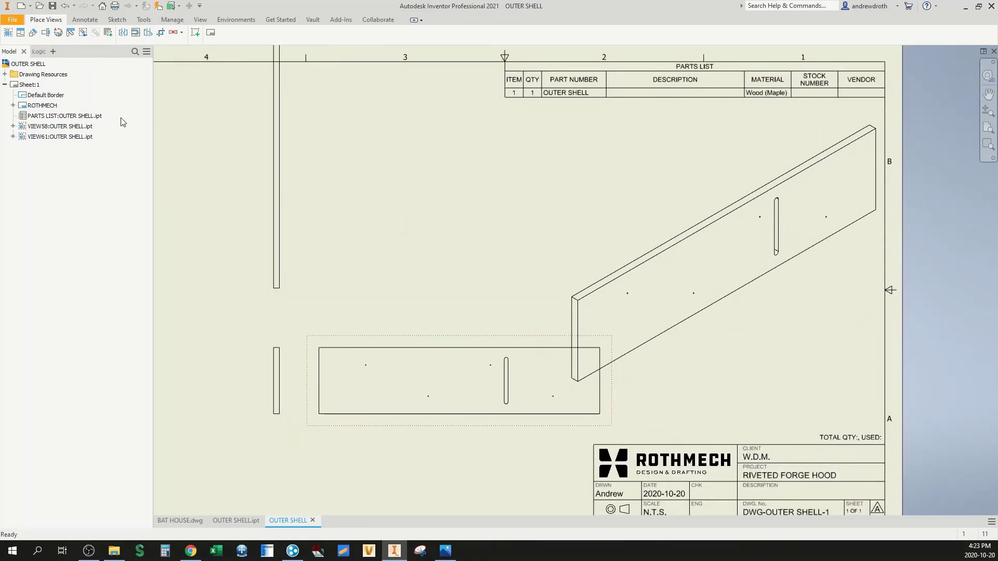
# Insert the GRAIN DIR symbol from the WOOD DWG.idw symbol library onto the long horizontal panel view
pyautogui.click(5, 74)
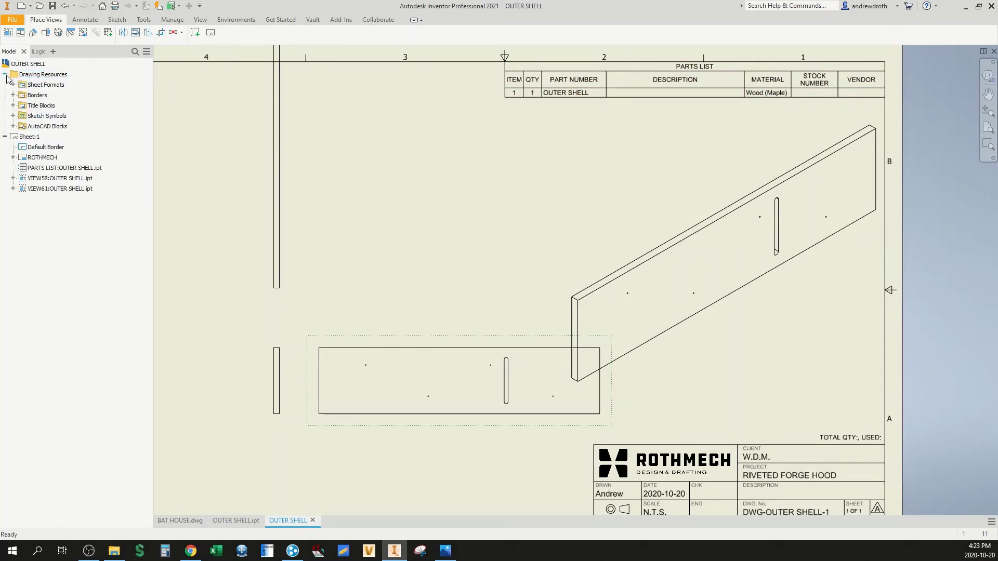
pyautogui.click(13, 115)
pyautogui.rightClick(49, 117)
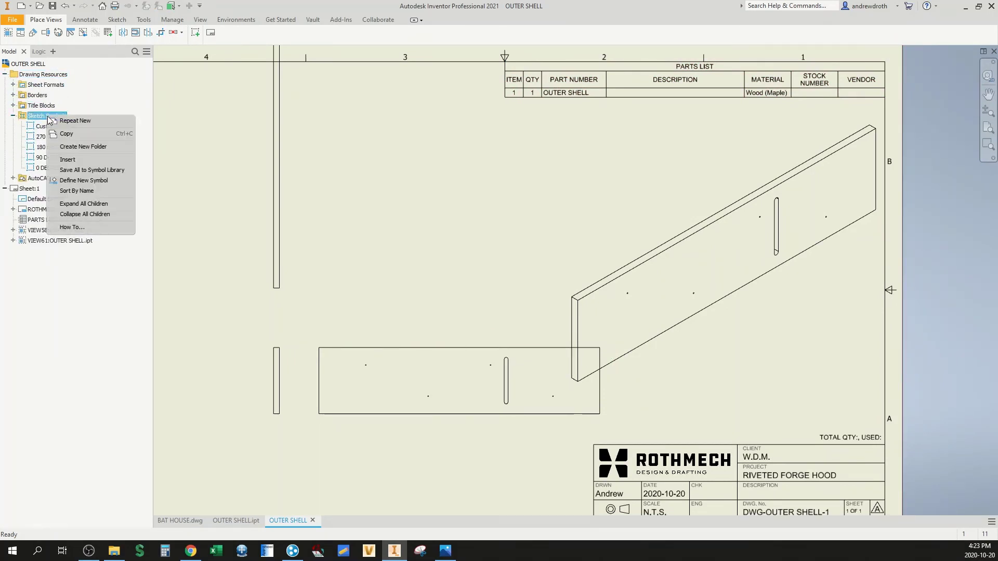
pyautogui.press('Escape')
pyautogui.rightClick(41, 117)
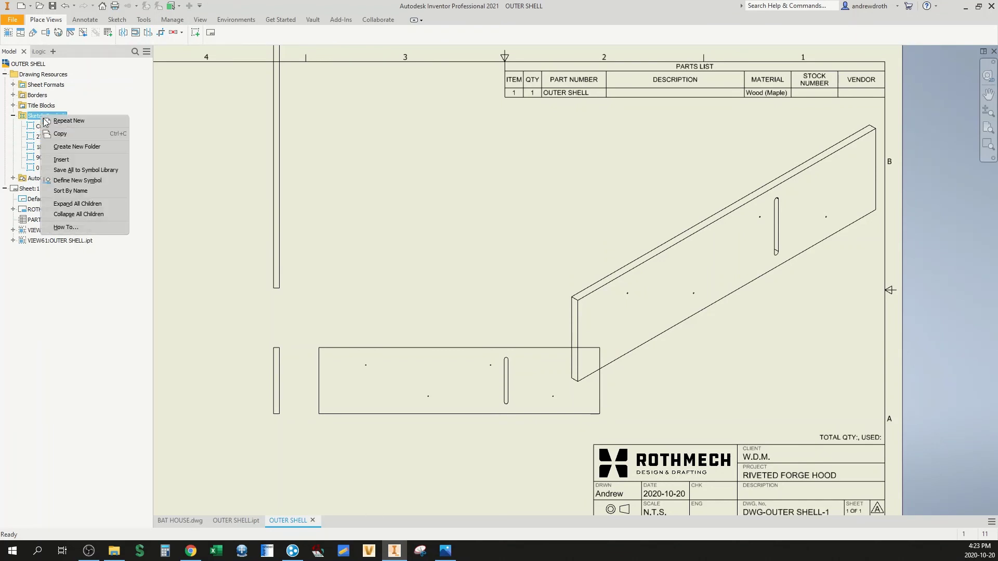
pyautogui.click(72, 161)
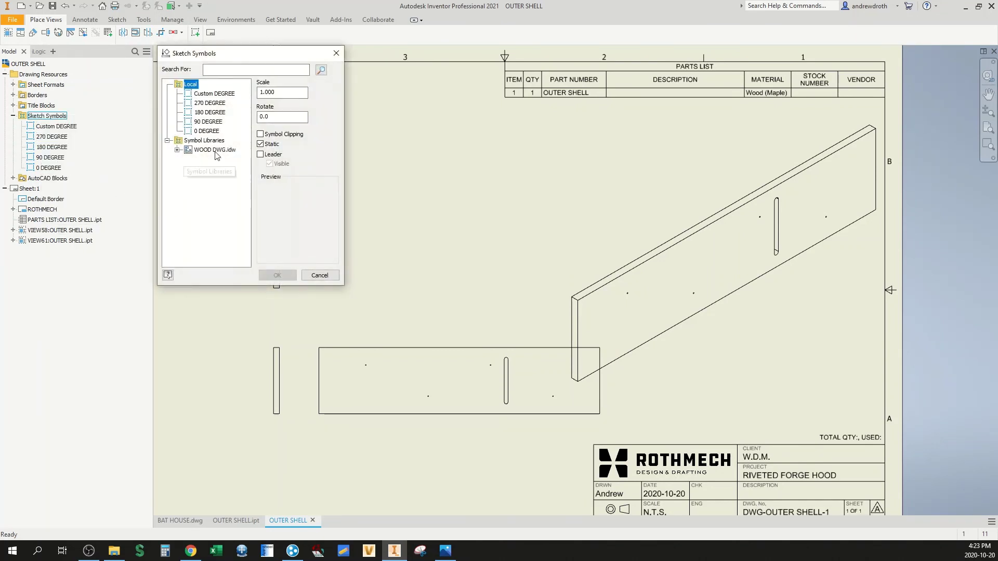
pyautogui.click(178, 151)
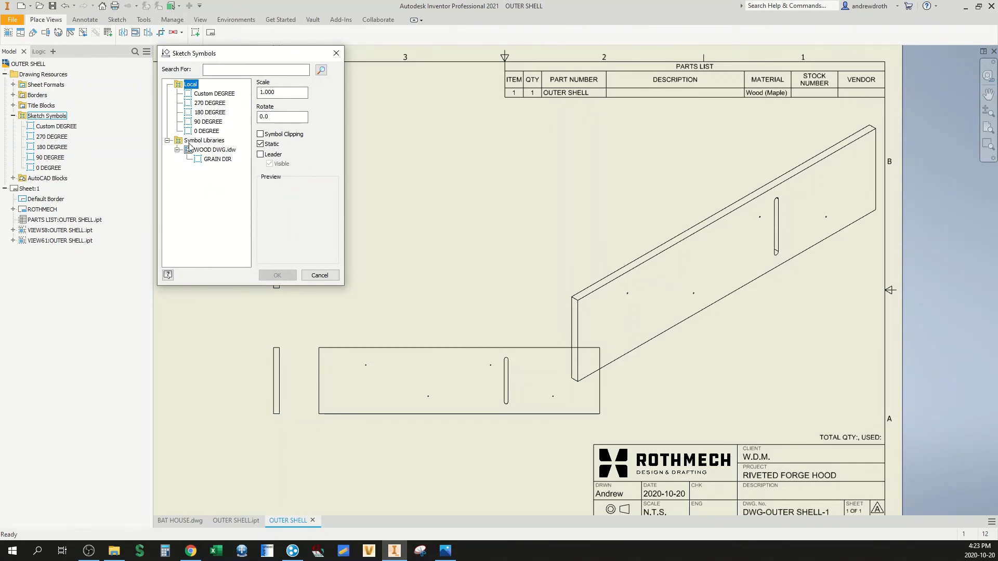
pyautogui.click(211, 160)
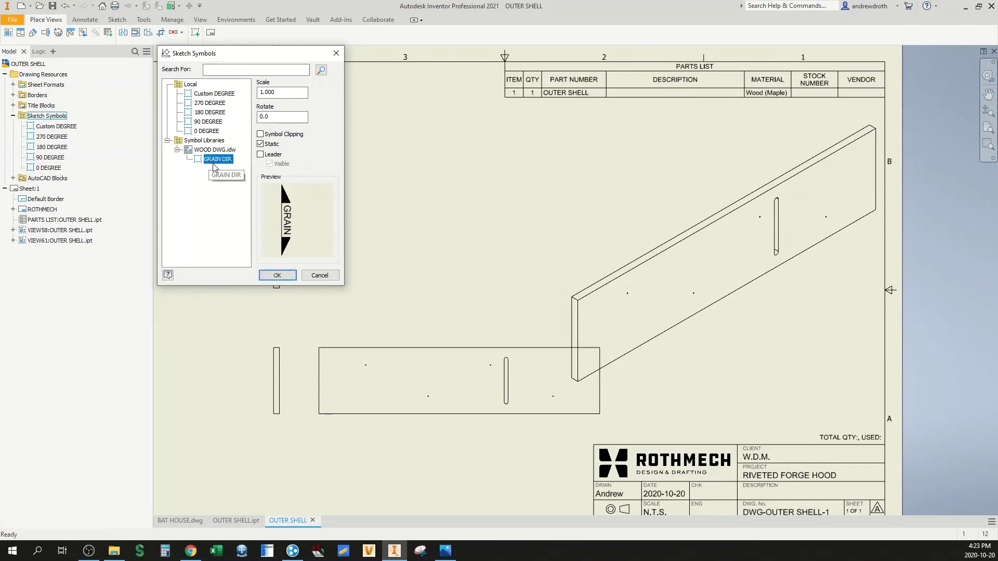
pyautogui.click(280, 279)
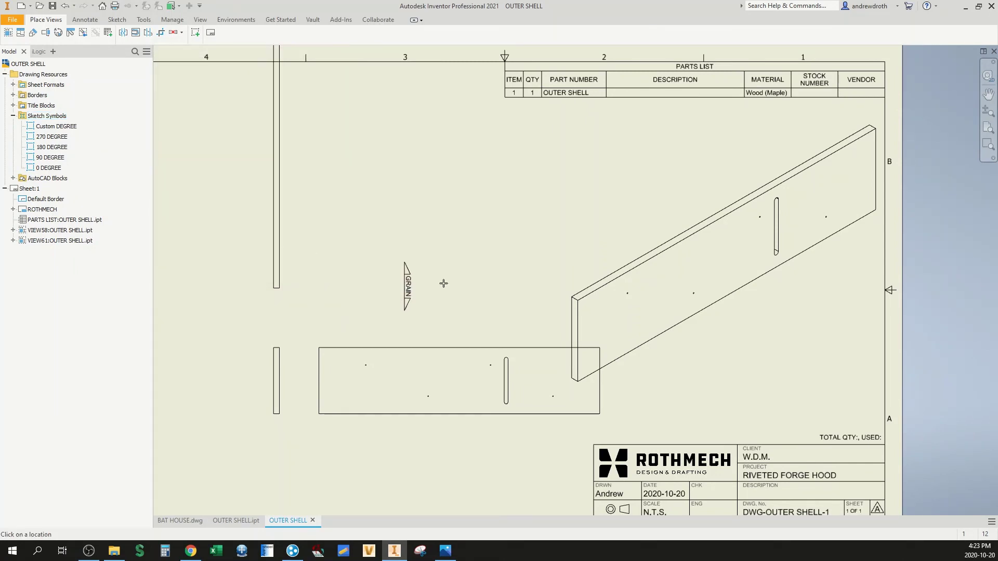
pyautogui.moveTo(423, 324); pyautogui.dragTo(458, 208, button='middle')
pyautogui.scroll(3, 444, 260)
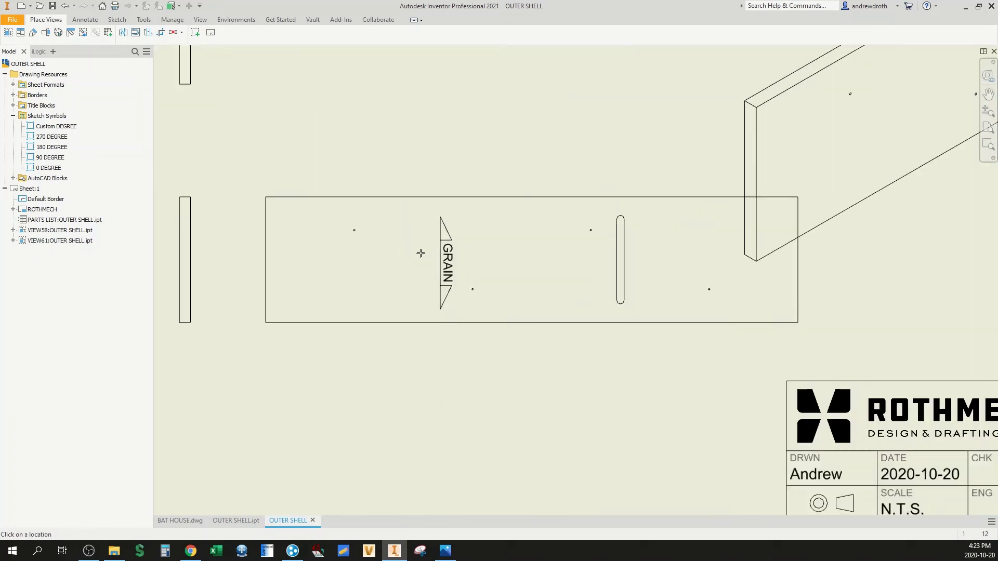
pyautogui.click(409, 252)
pyautogui.press('Escape')
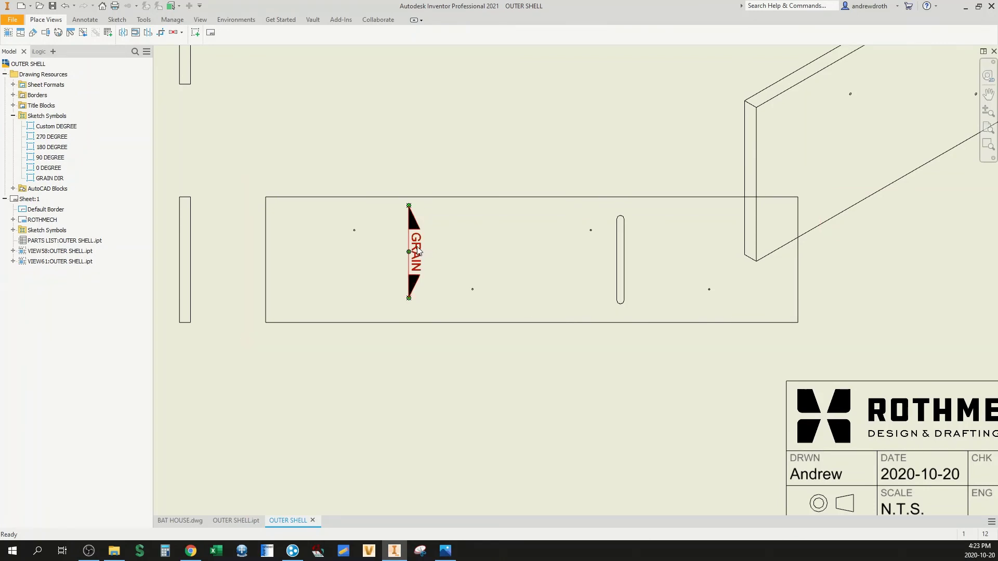
# Move the grain symbol slightly toward the panel's middle and set its rotation to 90 degrees
pyautogui.rightClick(419, 251)
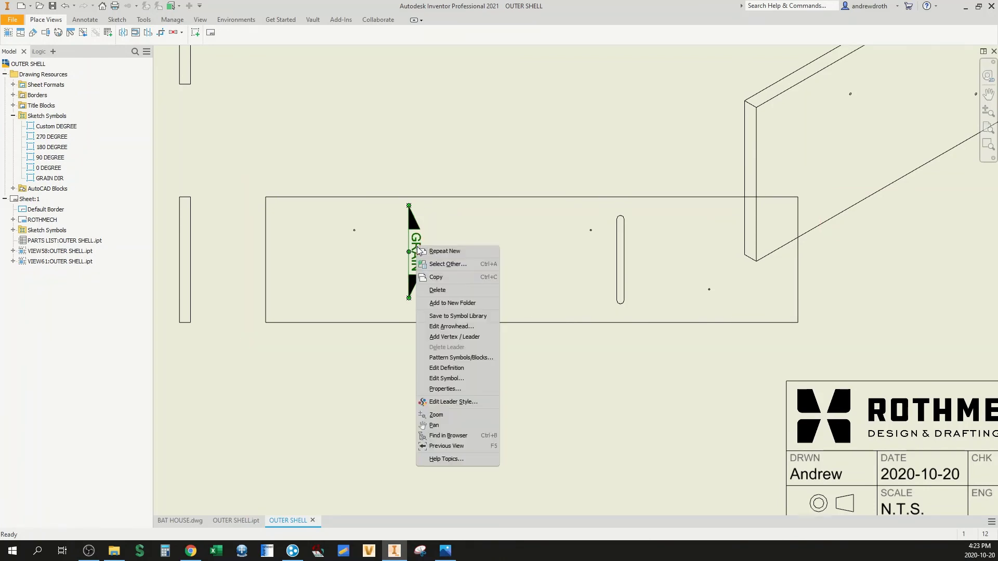
pyautogui.press('Escape')
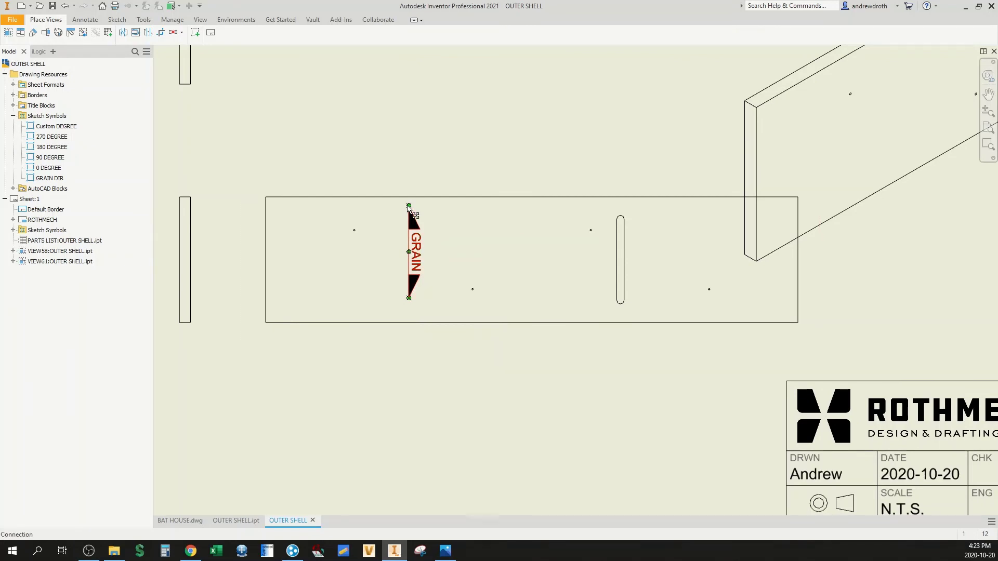
pyautogui.moveTo(411, 210); pyautogui.dragTo(438, 217)
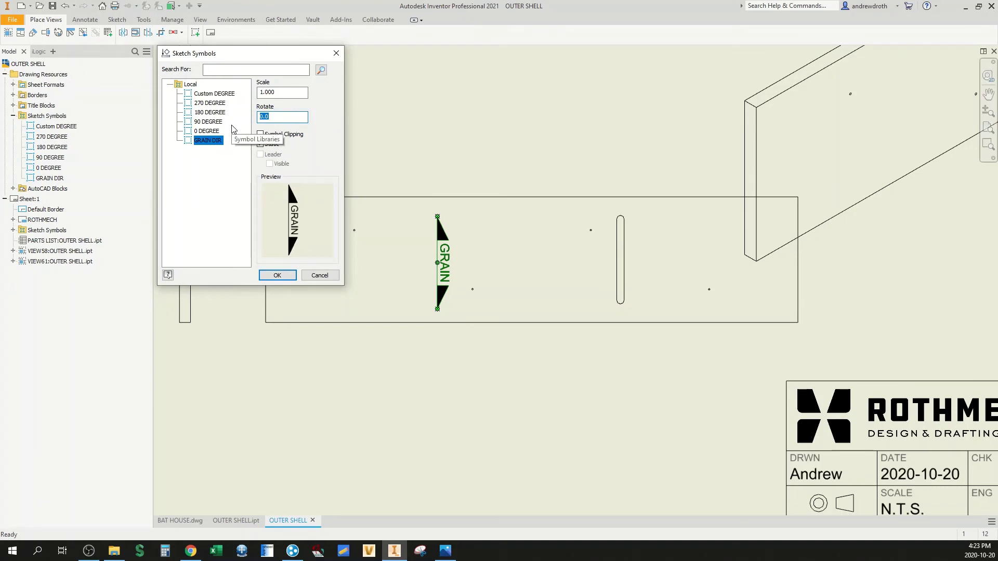
pyautogui.write('90')
pyautogui.press('Return')
pyautogui.click(569, 131)
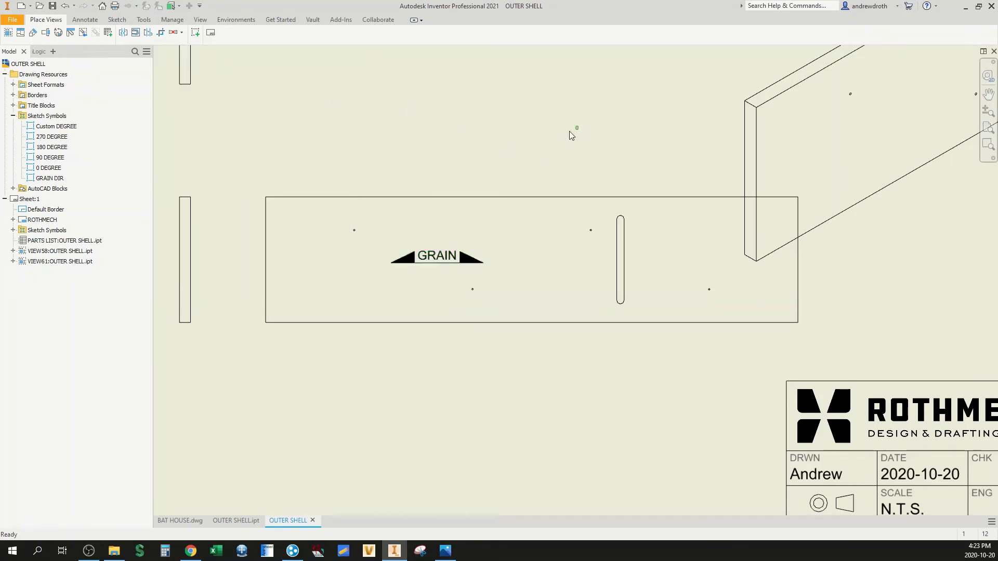
# Shift the rotated grain symbol a little closer to the panel's slot and check the whole sheet
pyautogui.click(466, 268)
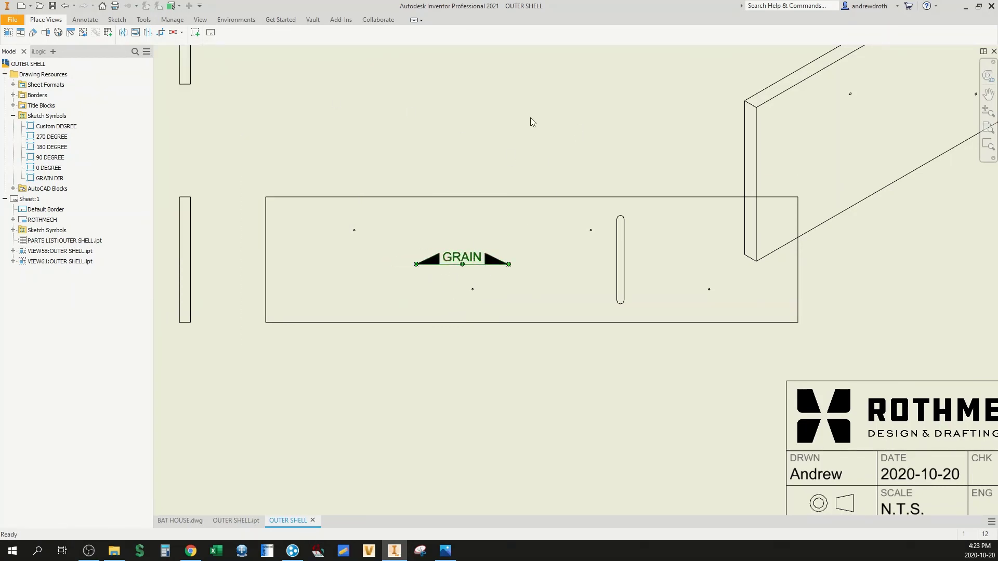
pyautogui.scroll(-3, 530, 117)
pyautogui.moveTo(524, 158); pyautogui.dragTo(482, 231, button='middle')
pyautogui.moveTo(496, 170); pyautogui.dragTo(463, 231, button='middle')
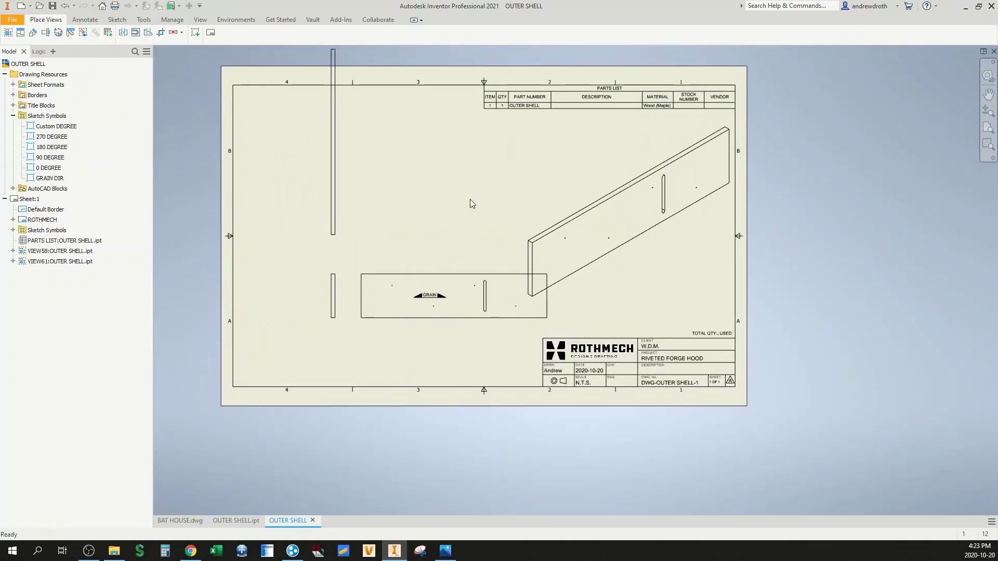
pyautogui.moveTo(535, 200); pyautogui.dragTo(555, 264, button='middle')
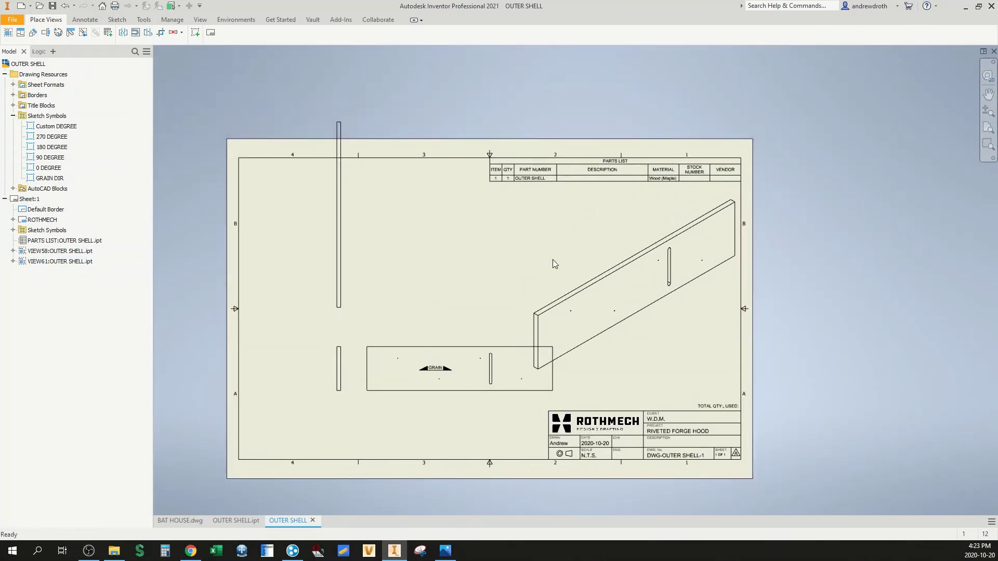